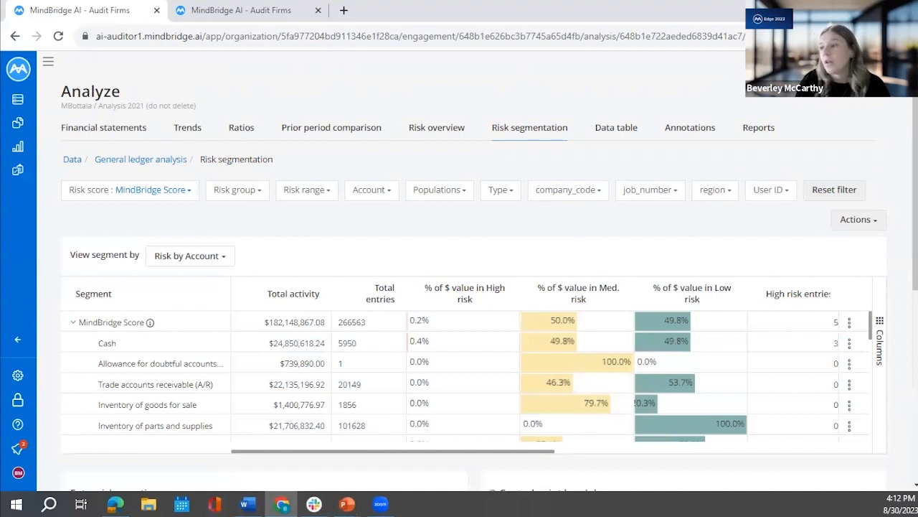
Step: Switch the risk segmentation table from accounts to the Risk by User segment view
scroll(209, 181, down, 2)
scroll(210, 181, up, 2)
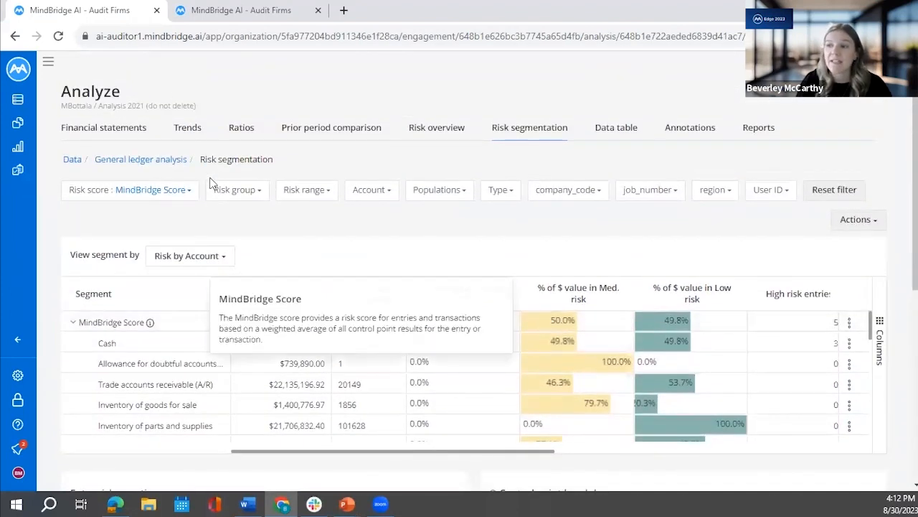
scroll(282, 168, down, 1)
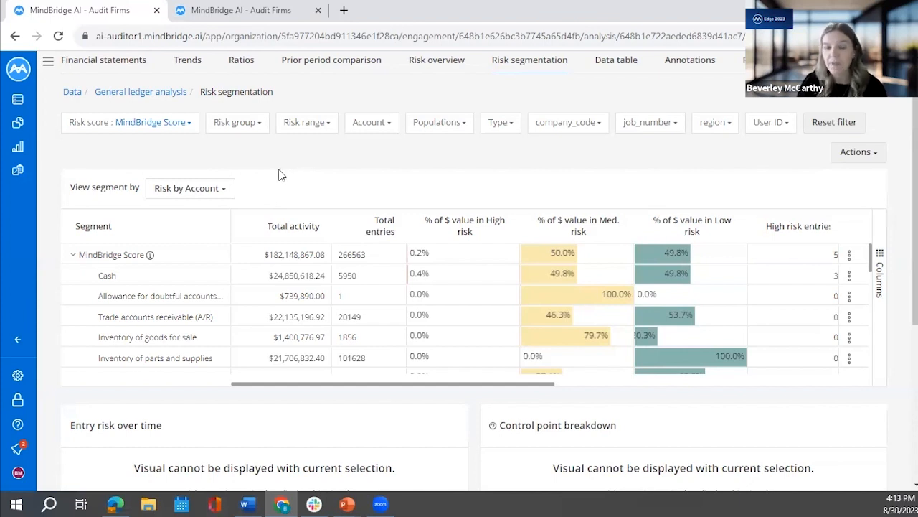
scroll(275, 172, down, 1)
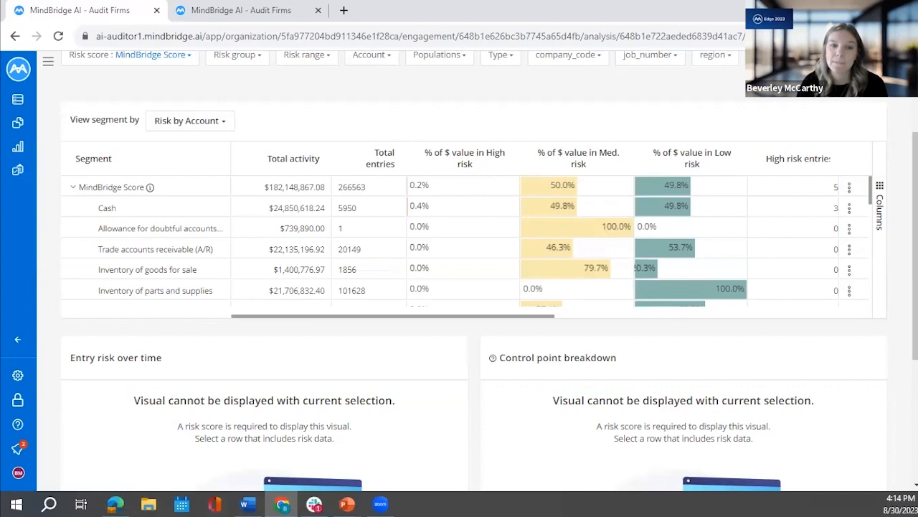
click(228, 122)
scroll(220, 162, down, 5)
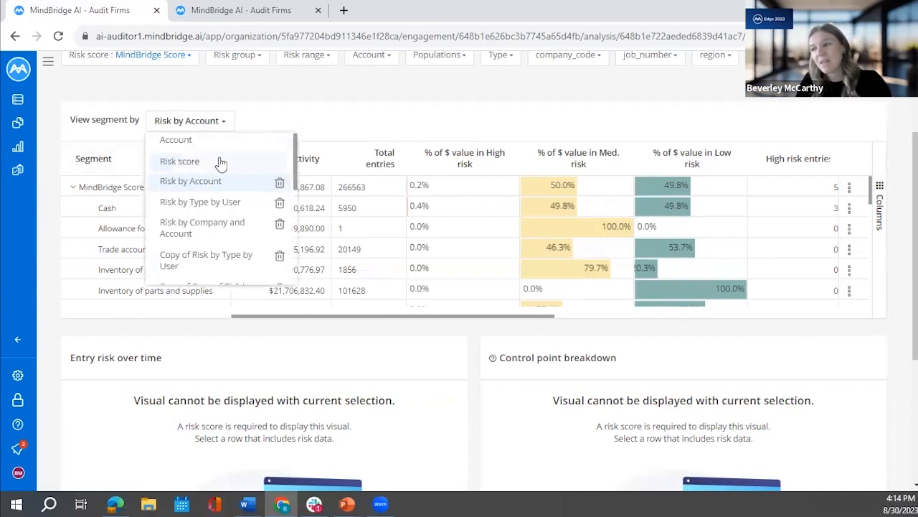
click(188, 253)
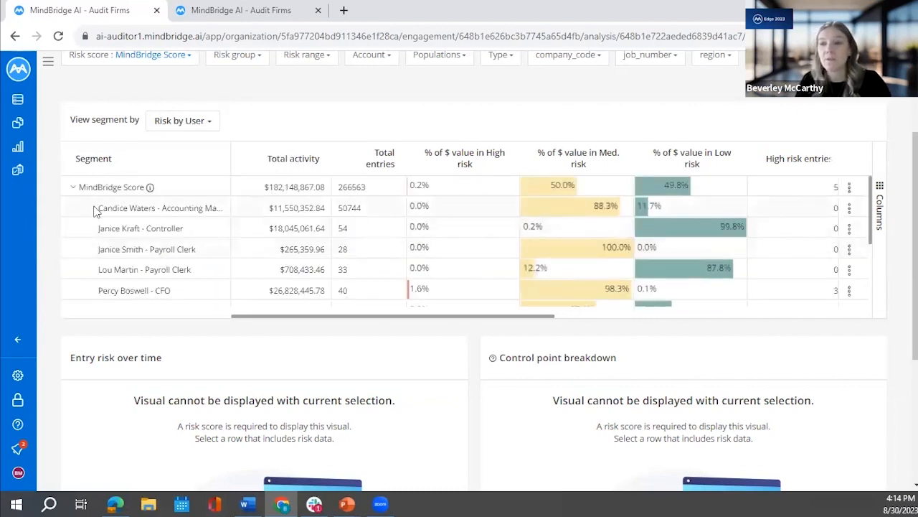
Step: Review the listed users and sort them by % of $ value in High risk, highest first
scroll(112, 212, down, 4)
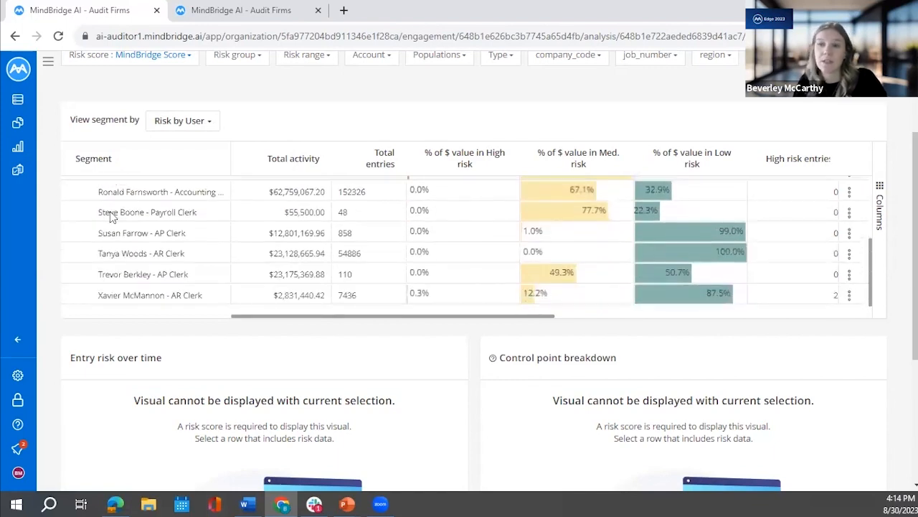
scroll(110, 211, down, 1)
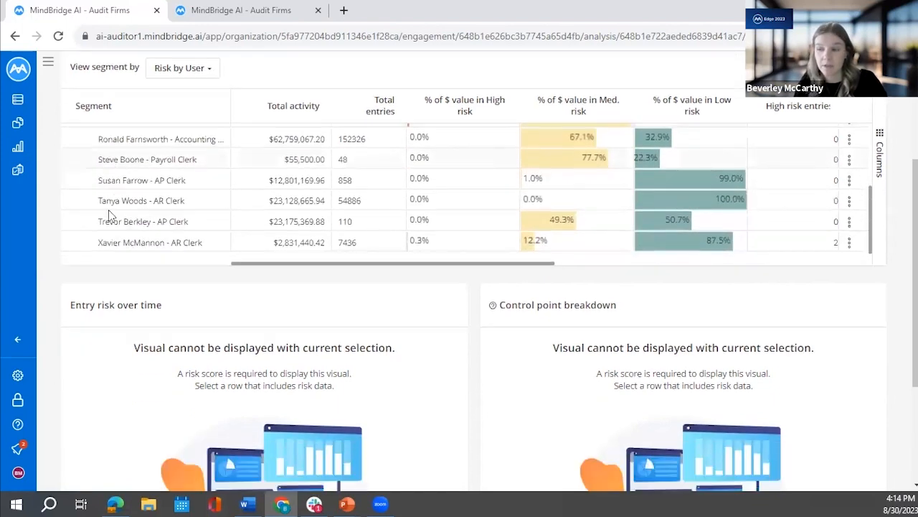
scroll(118, 216, up, 5)
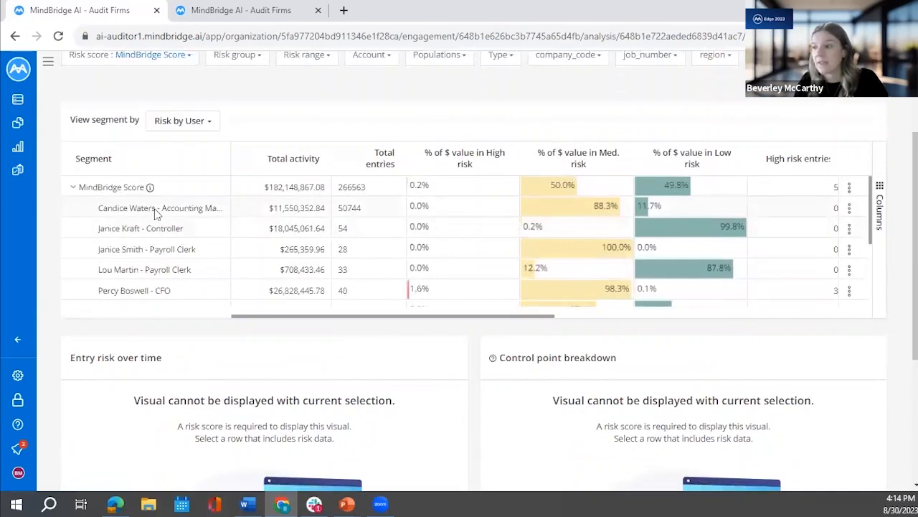
click(462, 157)
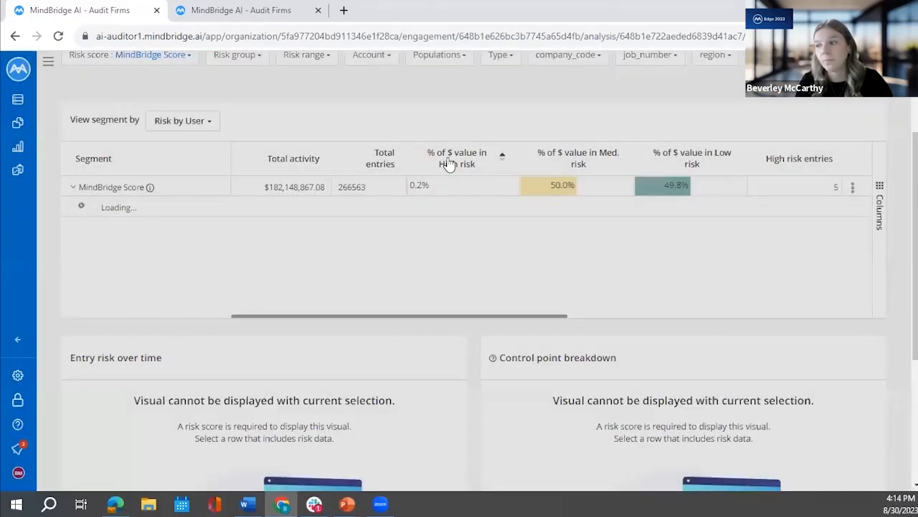
click(447, 161)
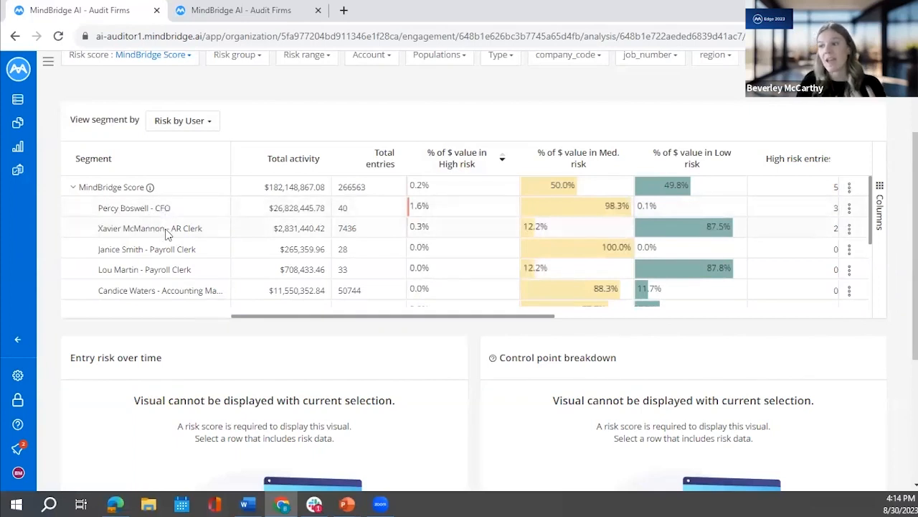
Step: Open the detailed risk dashboard for the payroll clerk whose dollar value is 100% medium risk
click(169, 258)
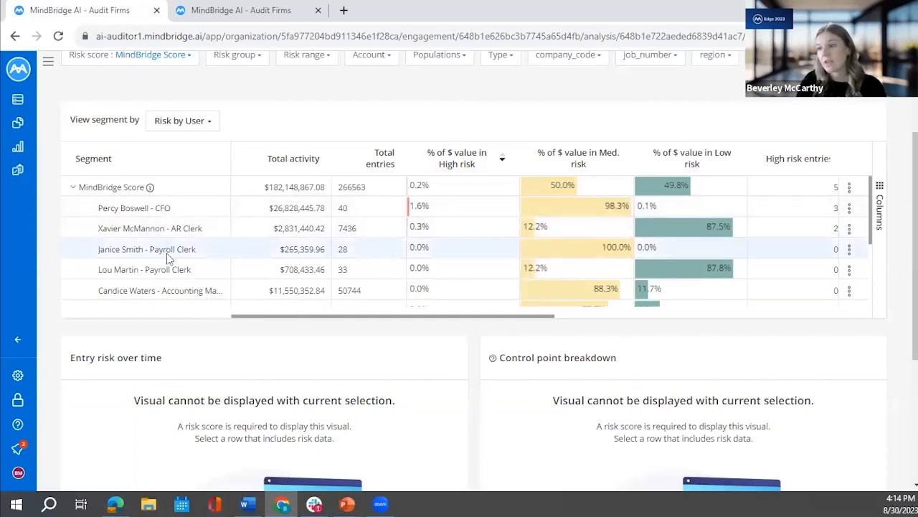
click(849, 250)
click(826, 300)
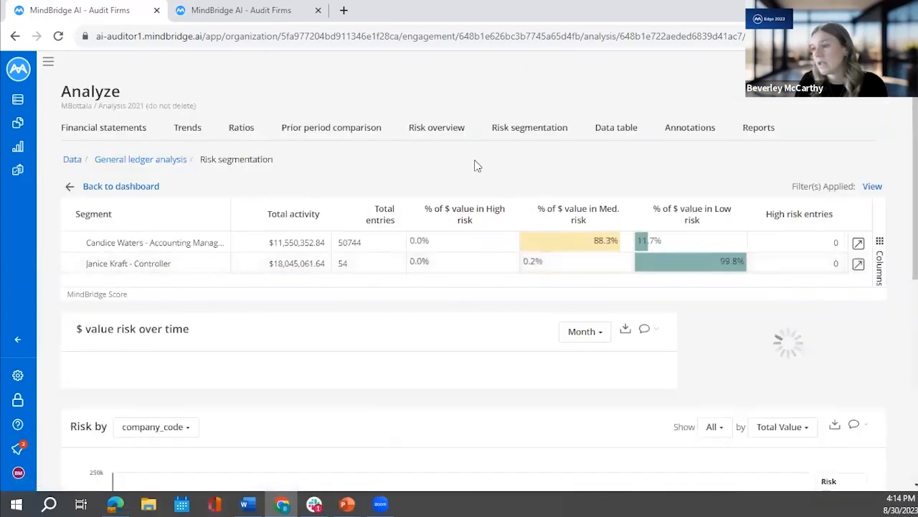
Step: Show only the High series in the $ value risk over time chart by hiding Medium and Low
scroll(433, 138, down, 1)
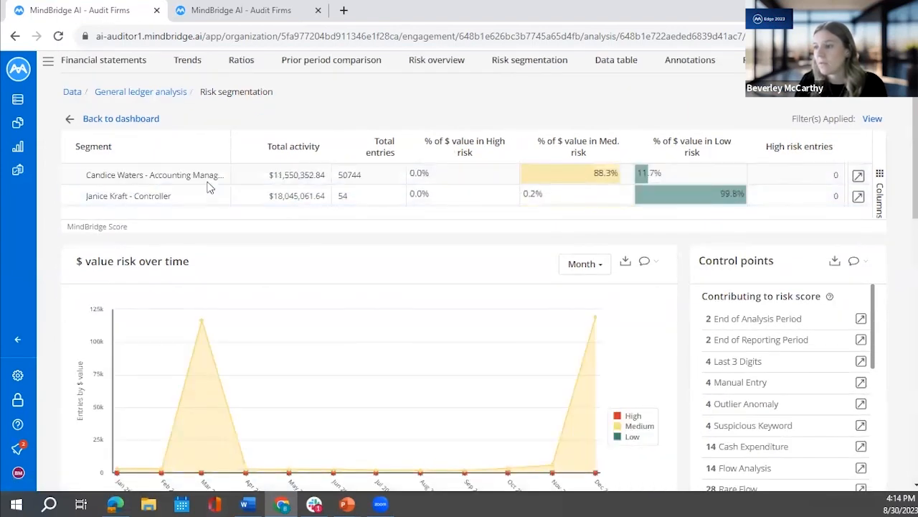
scroll(208, 188, down, 1)
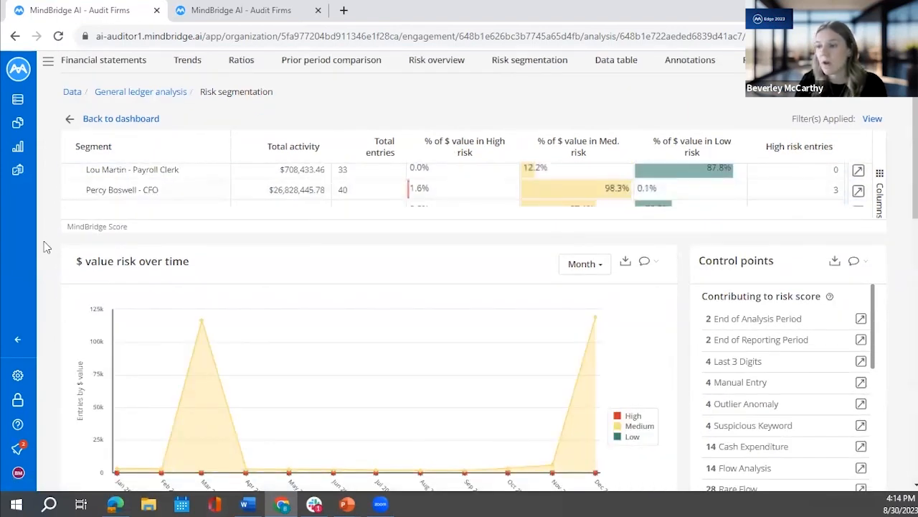
scroll(44, 241, down, 3)
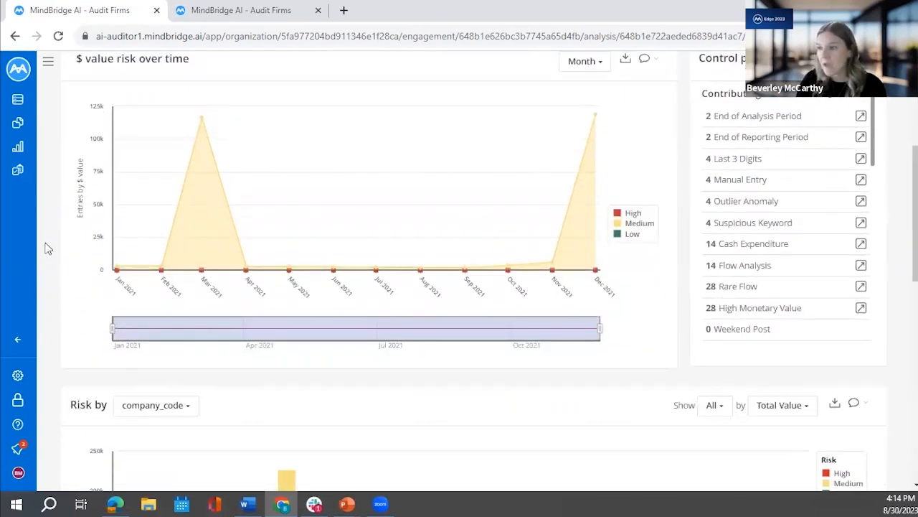
scroll(44, 241, up, 1)
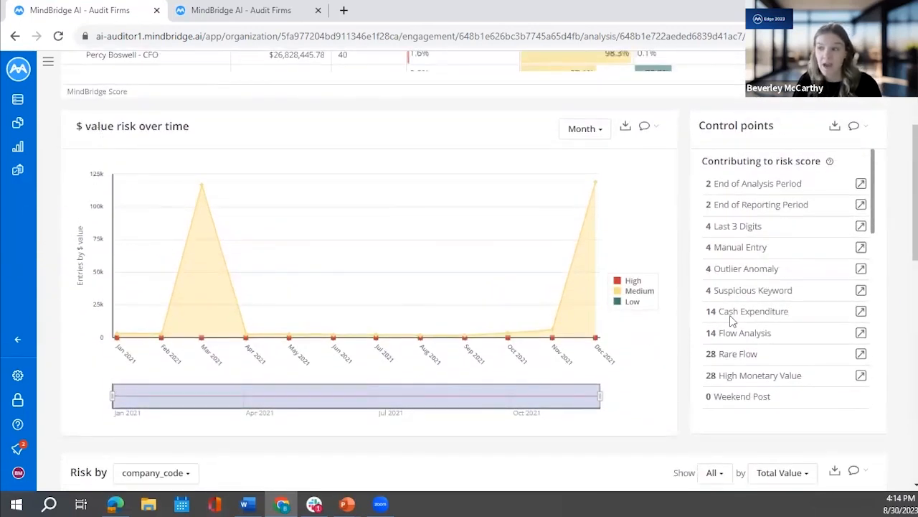
click(638, 291)
click(632, 304)
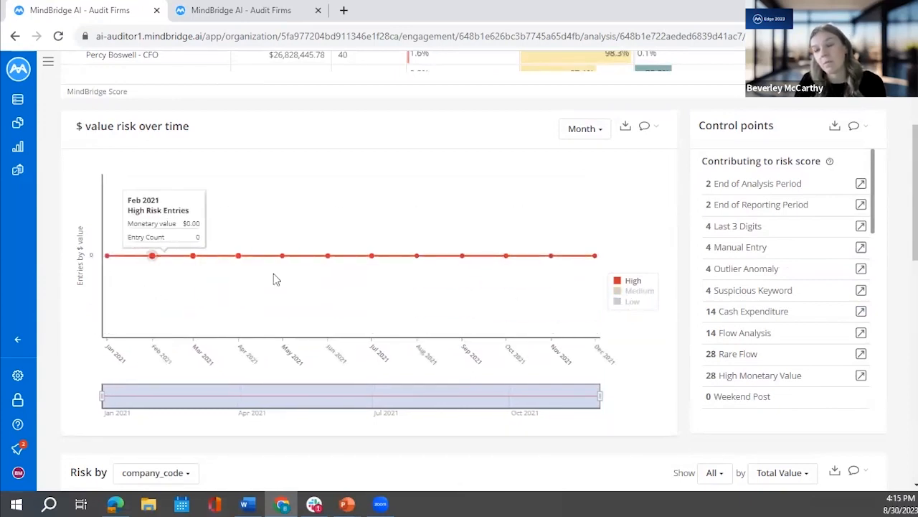
Step: Check the monthly high risk points and show the Medium series in the risk over time chart again
mouse_move(467, 272)
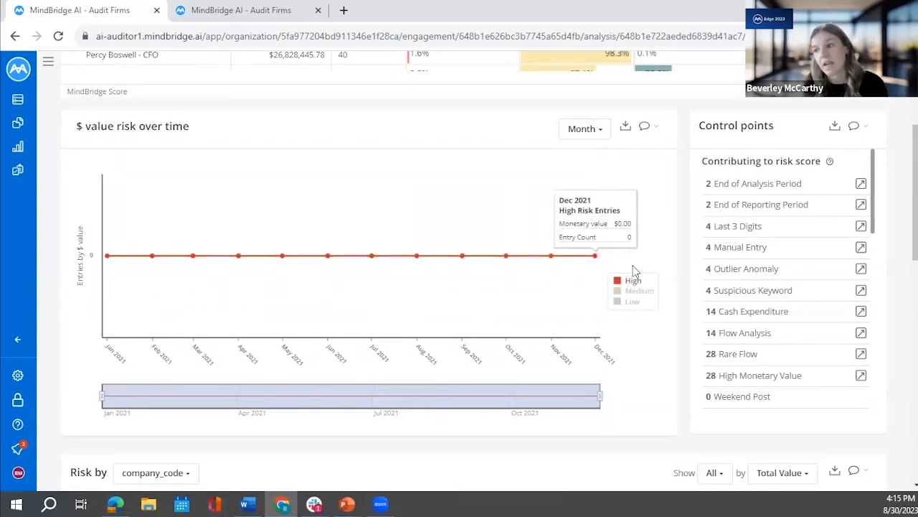
scroll(663, 269, down, 1)
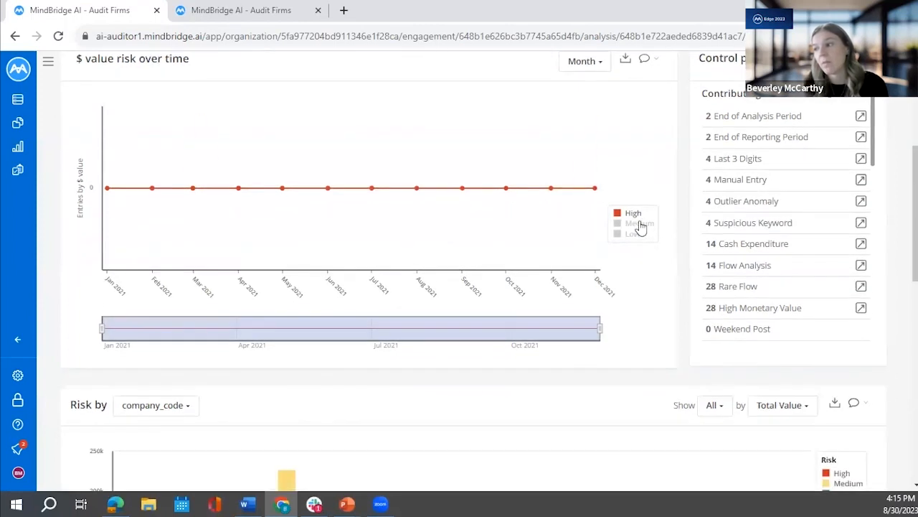
click(639, 224)
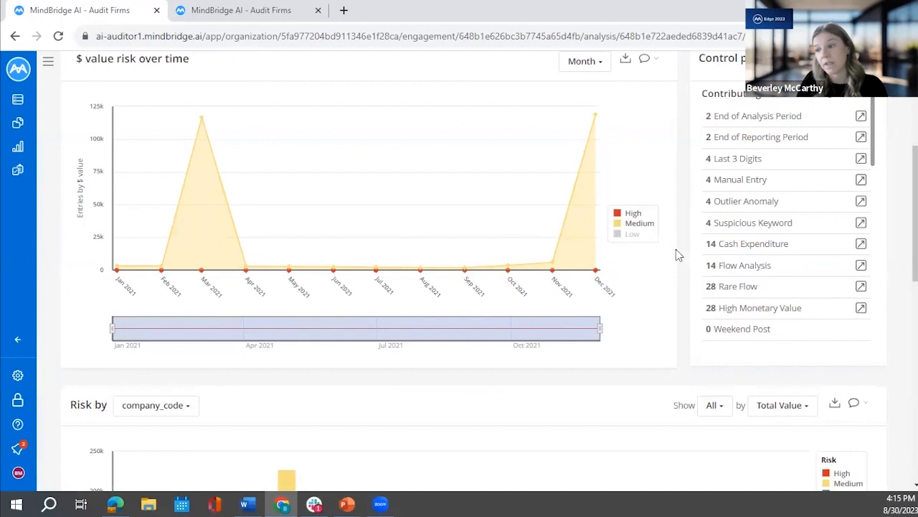
Step: Group the Risk by chart by Type and inspect the medium risk entries of the JE bar
scroll(676, 249, down, 3)
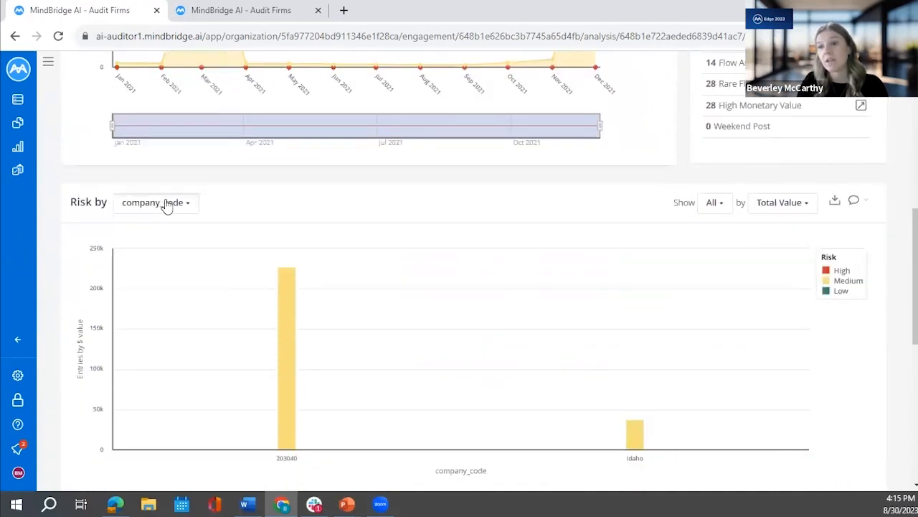
click(166, 203)
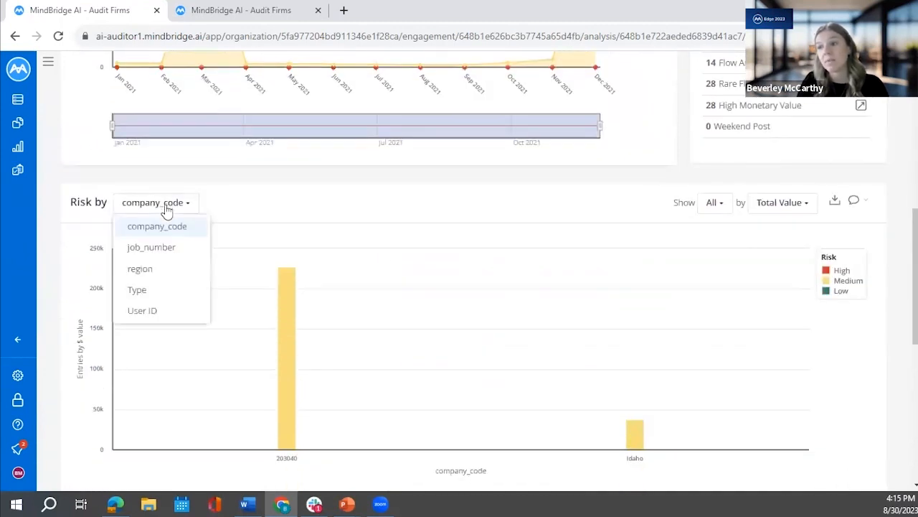
click(161, 290)
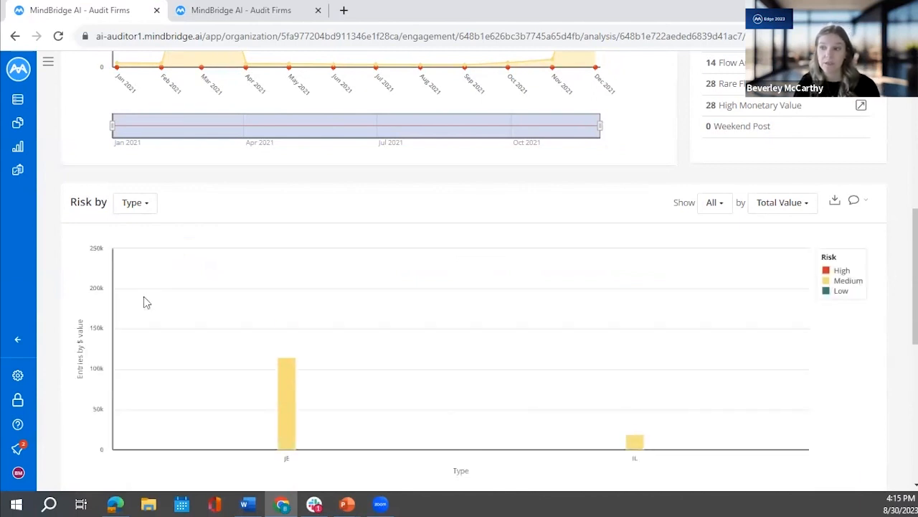
scroll(96, 301, down, 2)
mouse_move(290, 282)
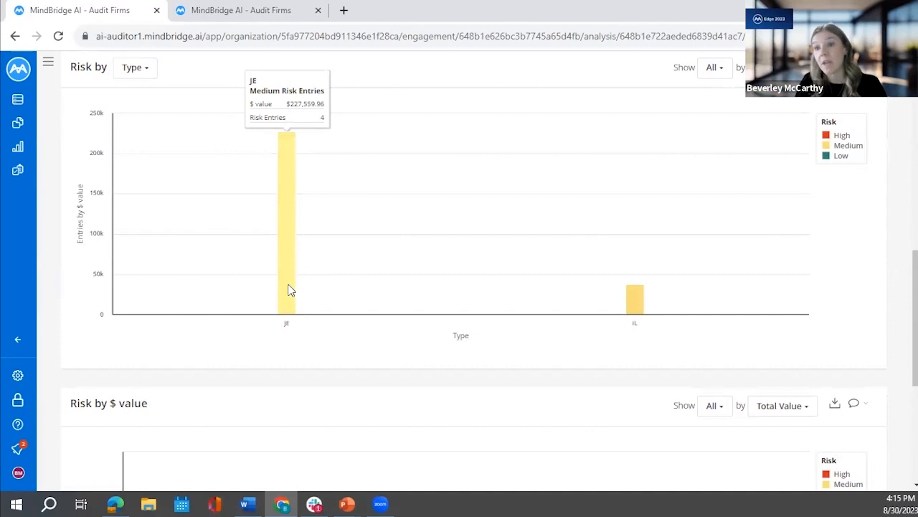
Step: Review the Risk by $ value scatter chart and return to the risk segmentation dashboard
scroll(291, 291, down, 4)
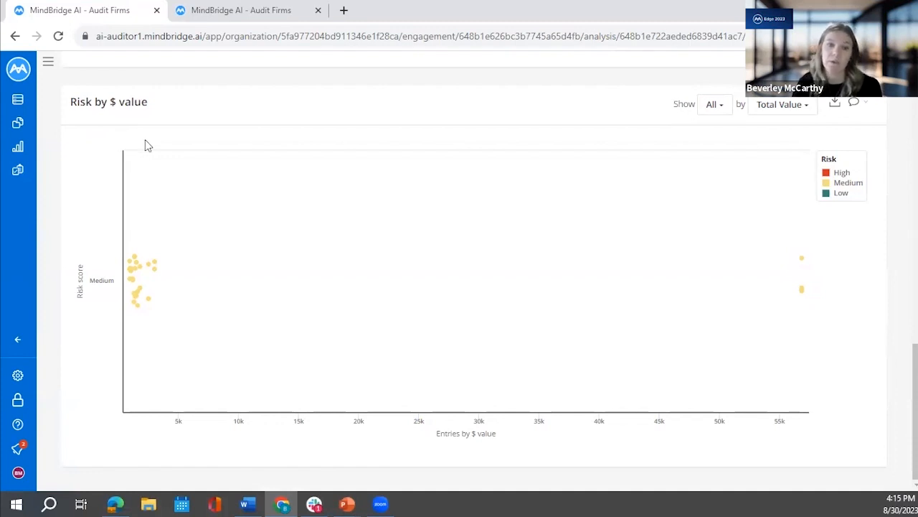
scroll(151, 148, up, 4)
scroll(155, 147, up, 6)
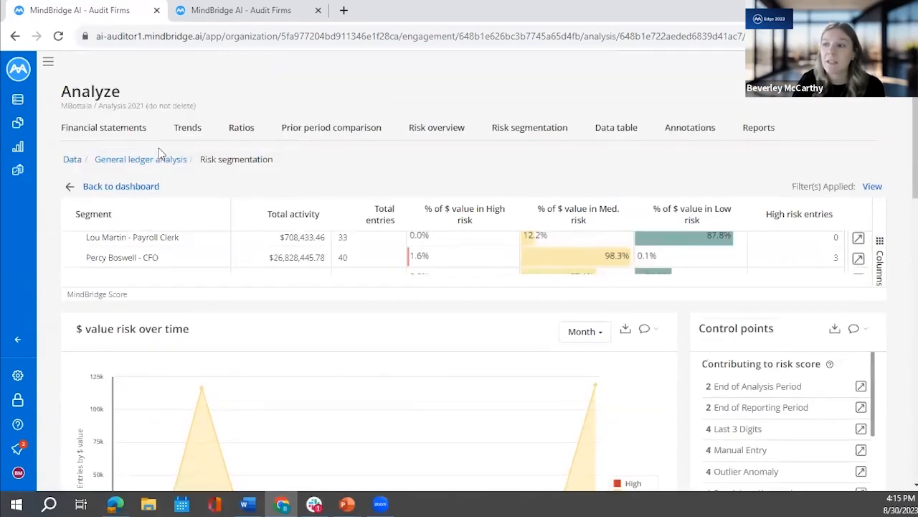
click(115, 186)
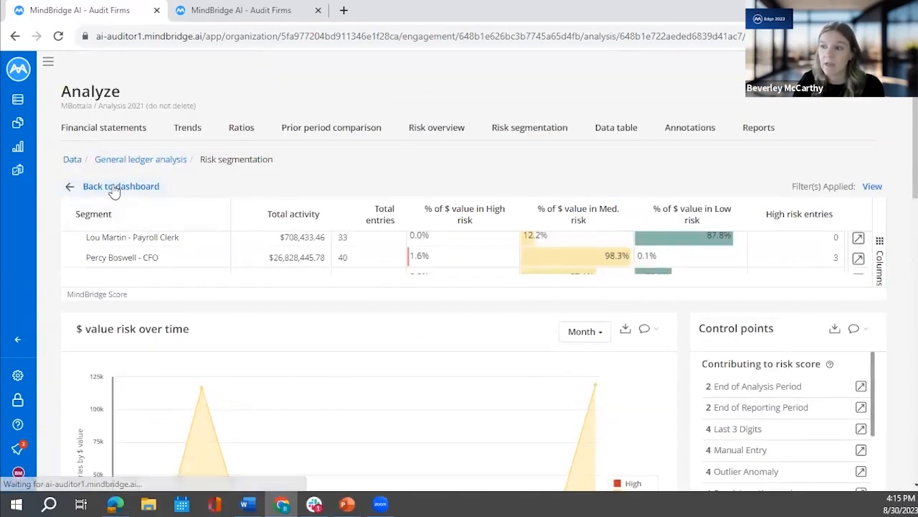
Step: Start creating a new risk segment and name it "Risk by user by type"
click(856, 220)
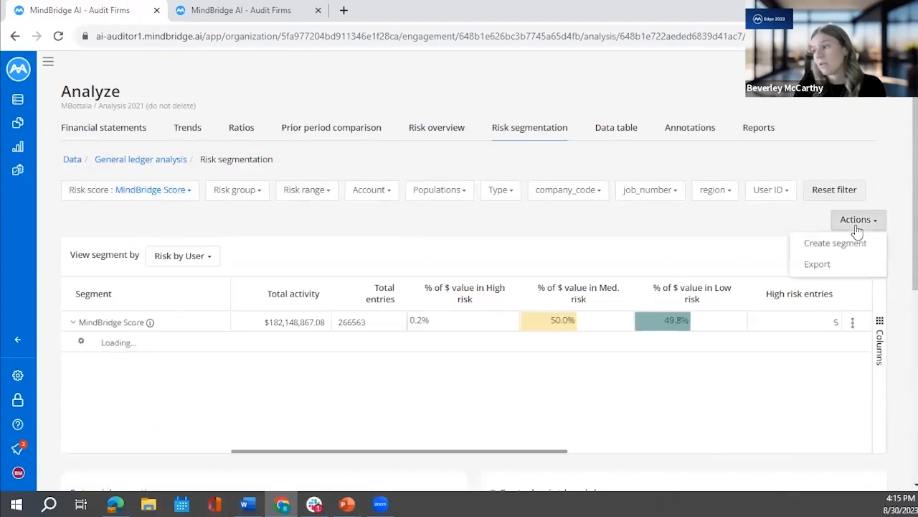
click(835, 244)
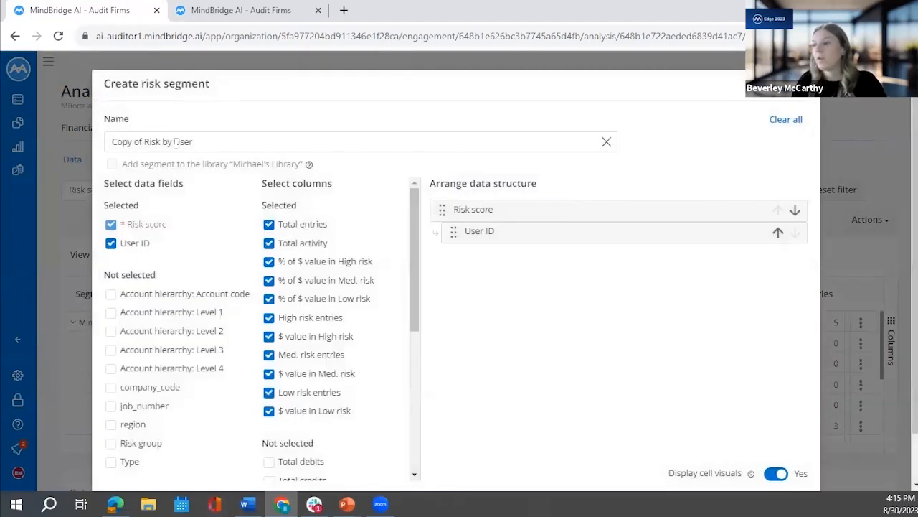
drag(196, 143, 60, 142)
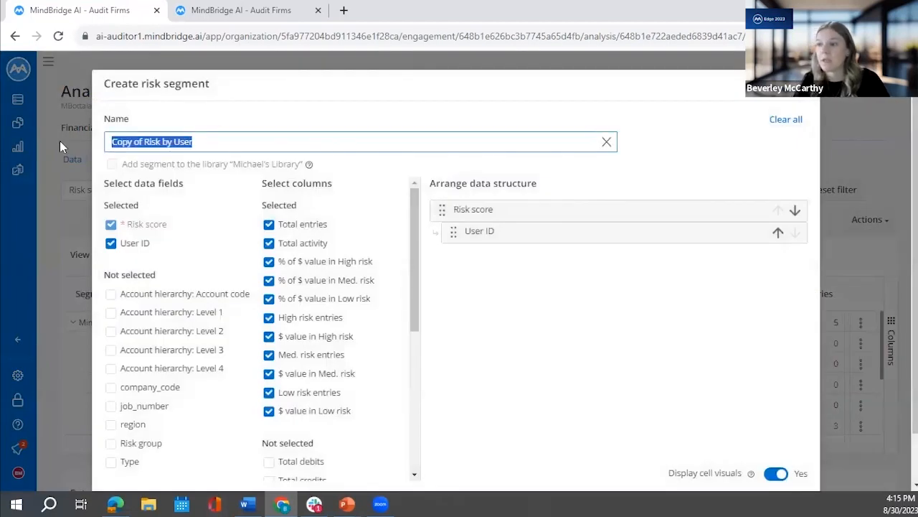
text(Risk by)
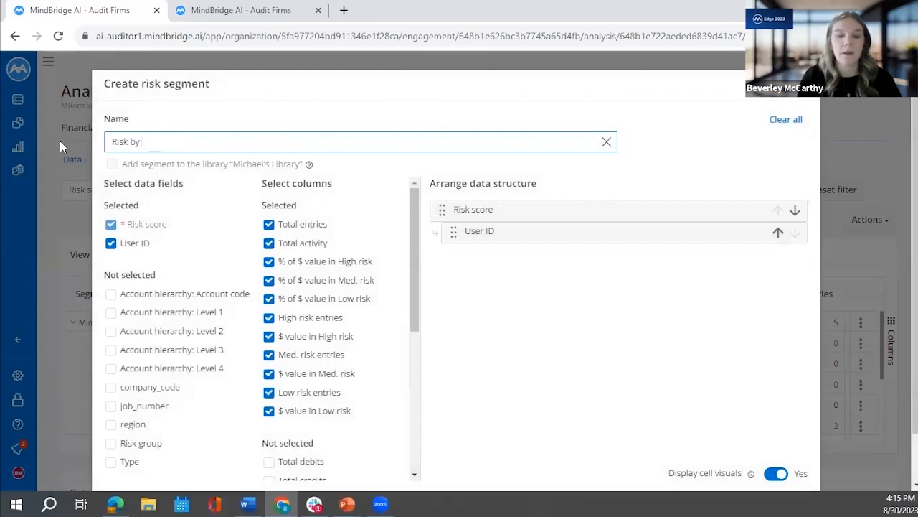
text( user by type)
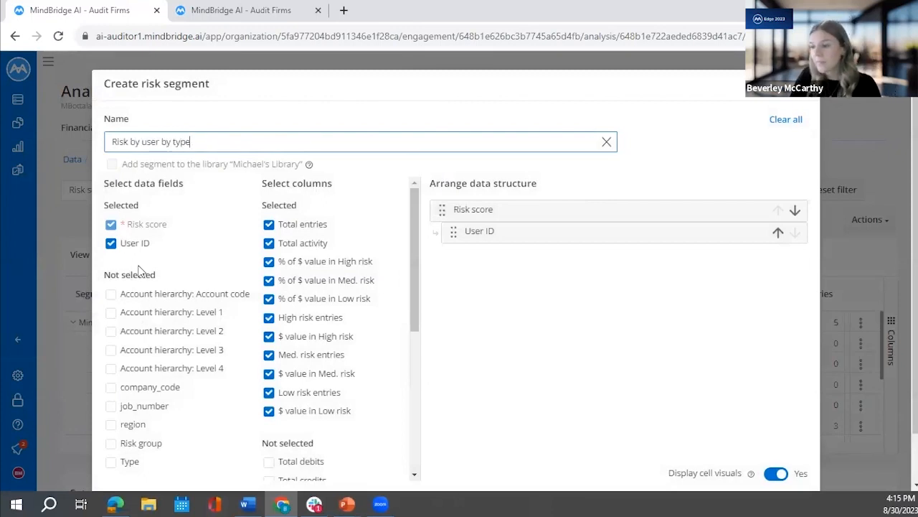
Step: Add the Type data field beneath User ID in the segment's structure and save the segment
scroll(132, 398, down, 1)
click(112, 409)
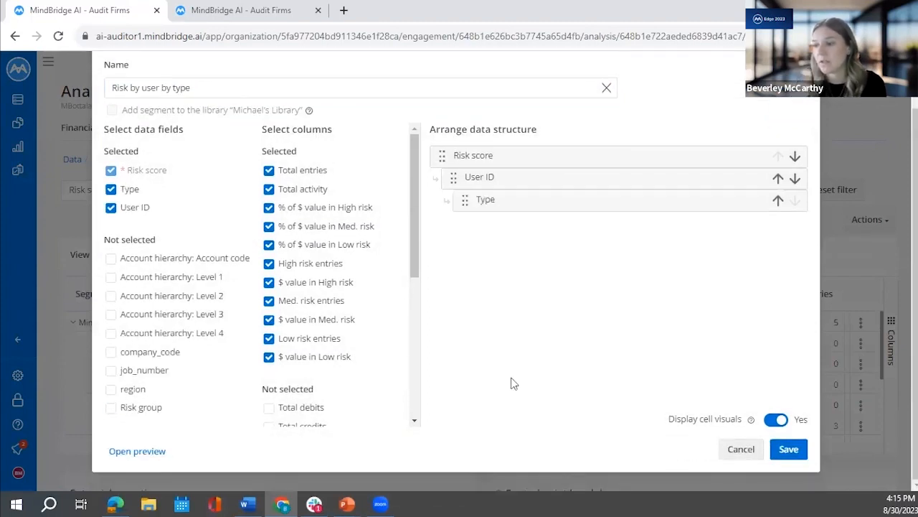
click(788, 449)
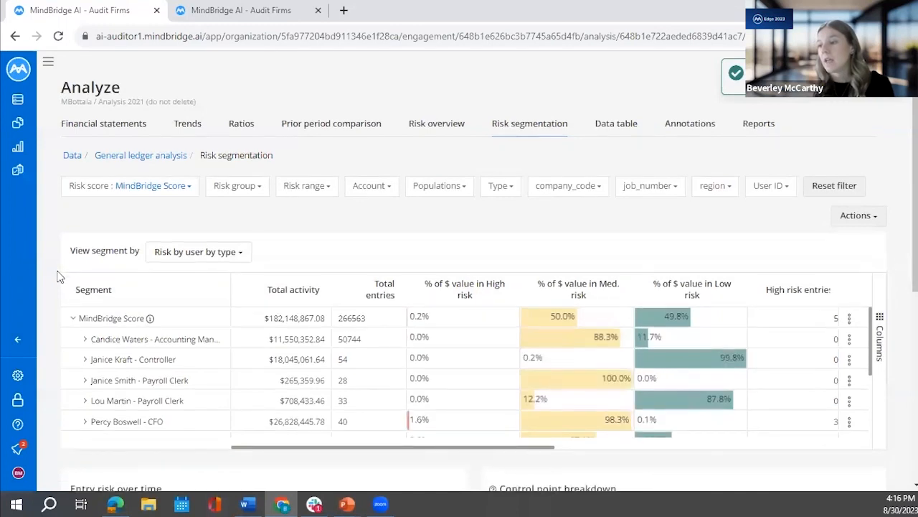
scroll(60, 267, down, 1)
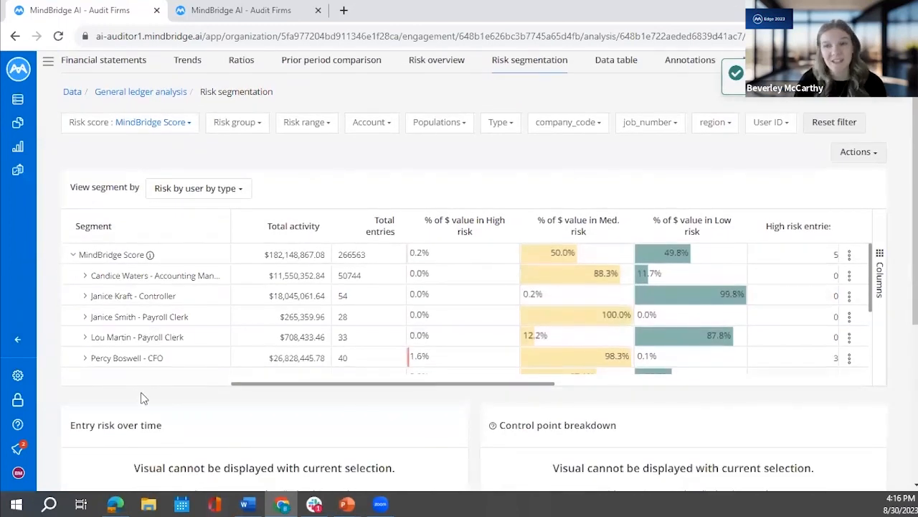
Step: Expand the third user, a payroll clerk, and the CFO in the segment table to examine their risk by type
click(85, 317)
scroll(125, 287, down, 1)
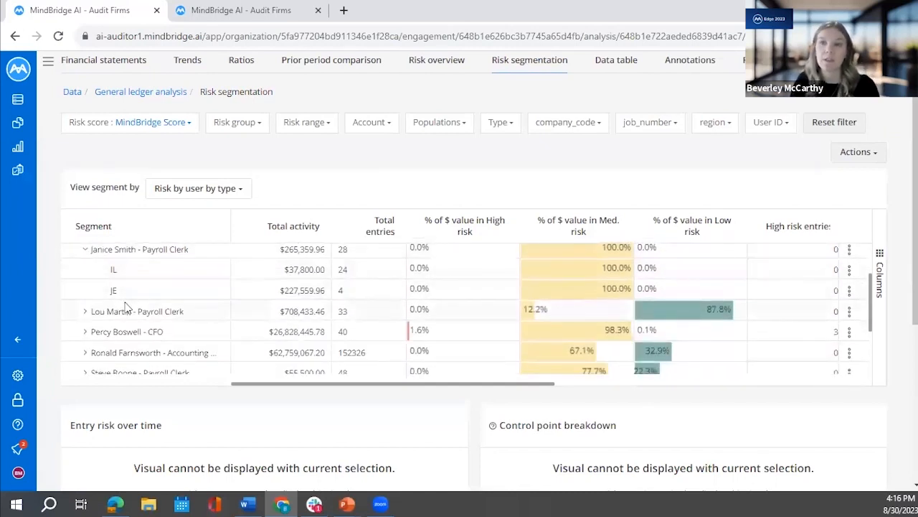
click(85, 332)
scroll(99, 319, down, 5)
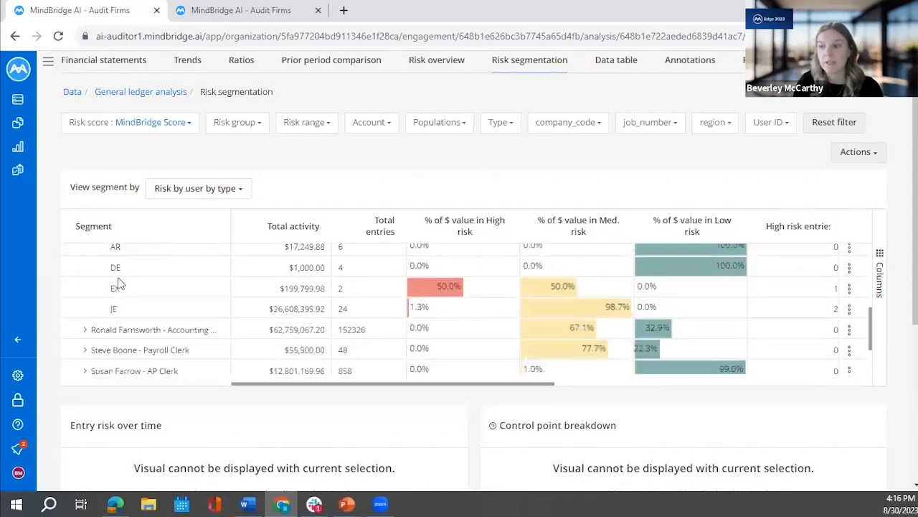
scroll(119, 283, up, 3)
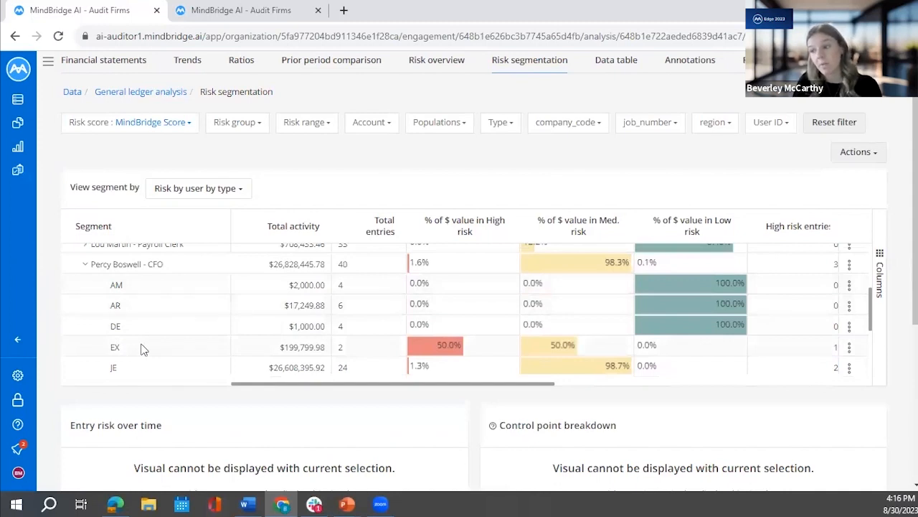
Step: Open the CFO segment's risk charts and hide the Low series in the $ value risk over time chart
click(849, 264)
click(822, 308)
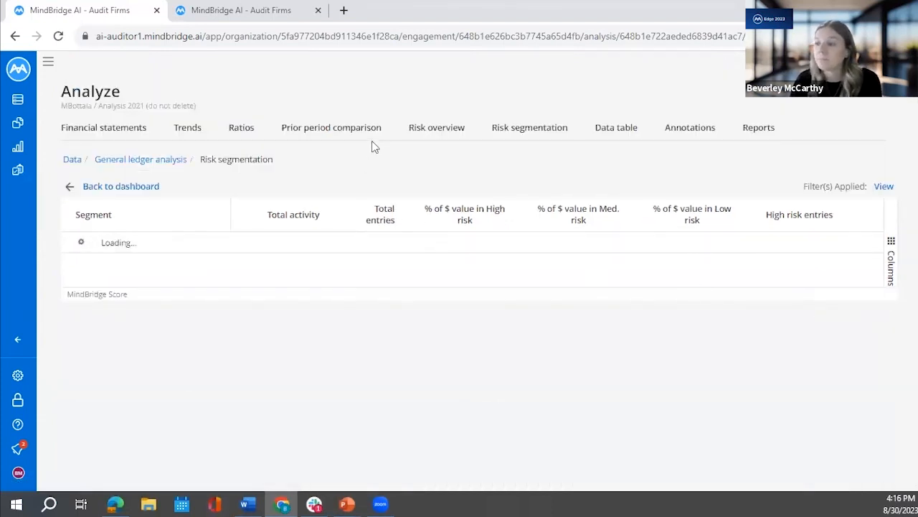
scroll(374, 138, down, 1)
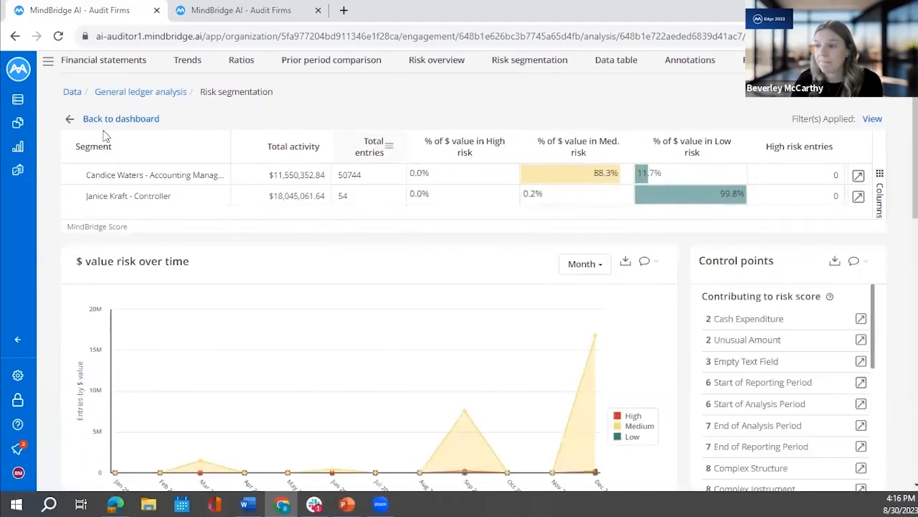
scroll(57, 239, down, 1)
scroll(56, 237, down, 2)
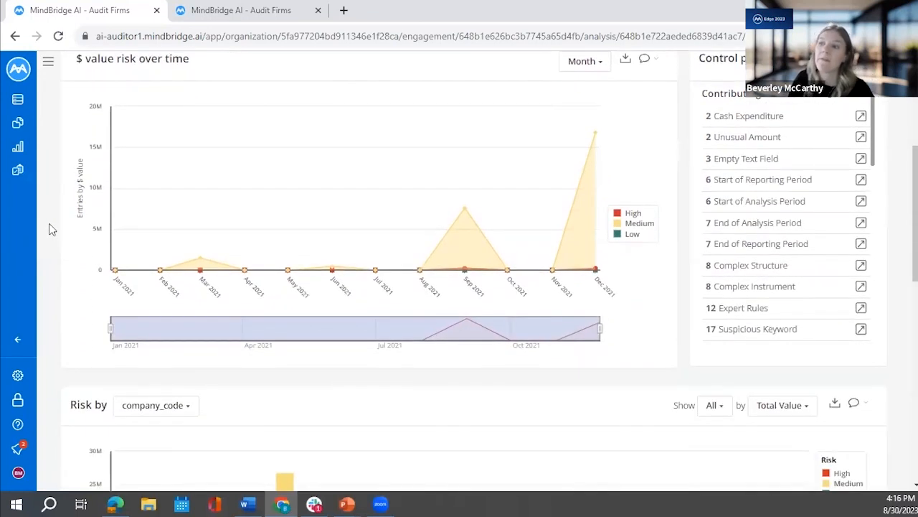
click(634, 236)
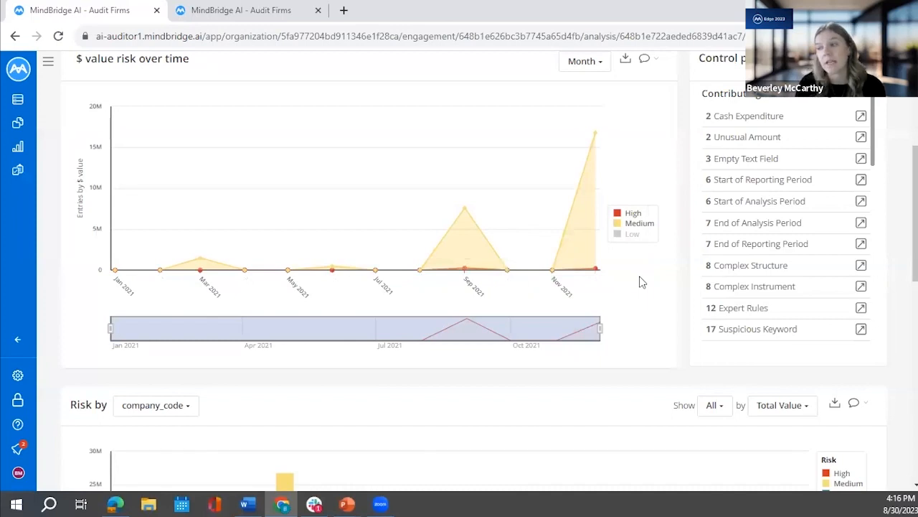
Step: Group the Risk by chart by region and inspect the Idaho bar
scroll(649, 282, down, 4)
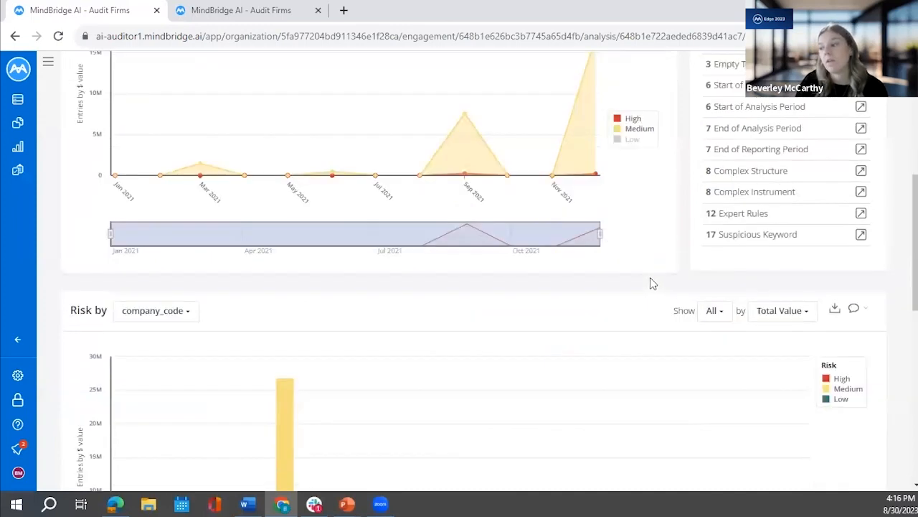
click(190, 136)
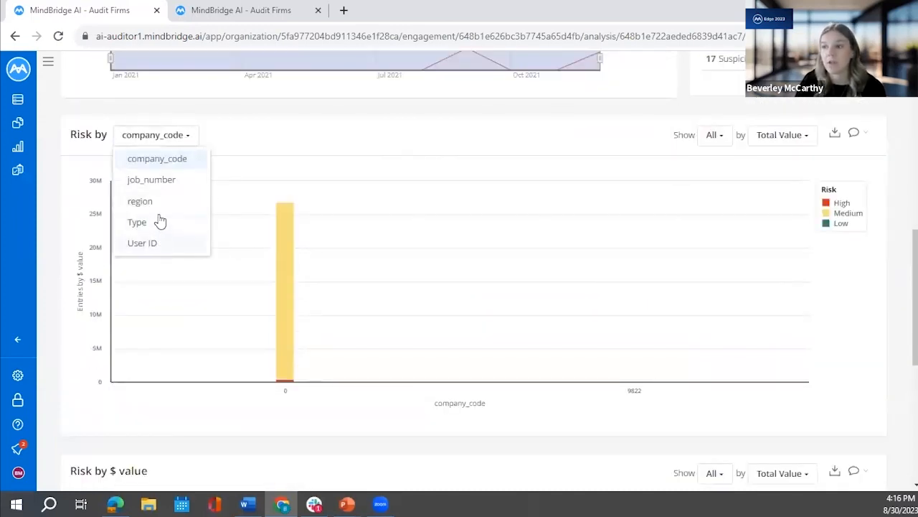
click(159, 202)
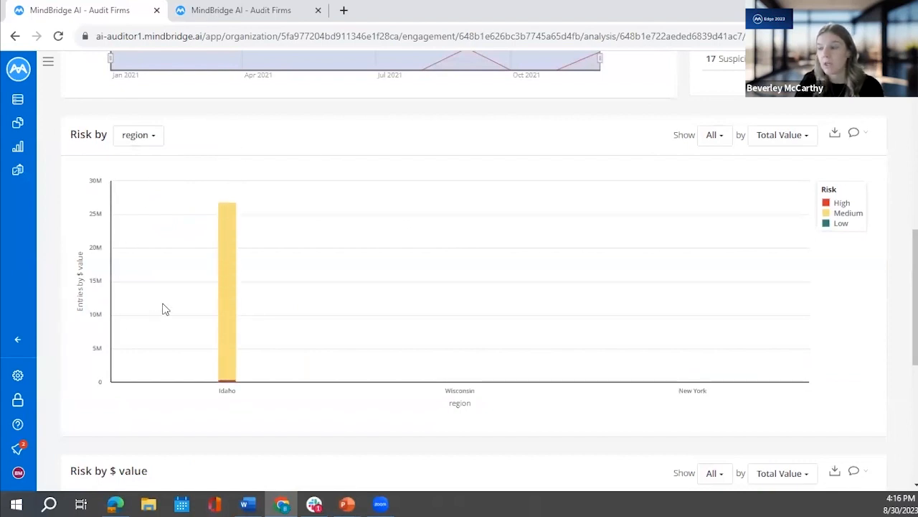
mouse_move(226, 281)
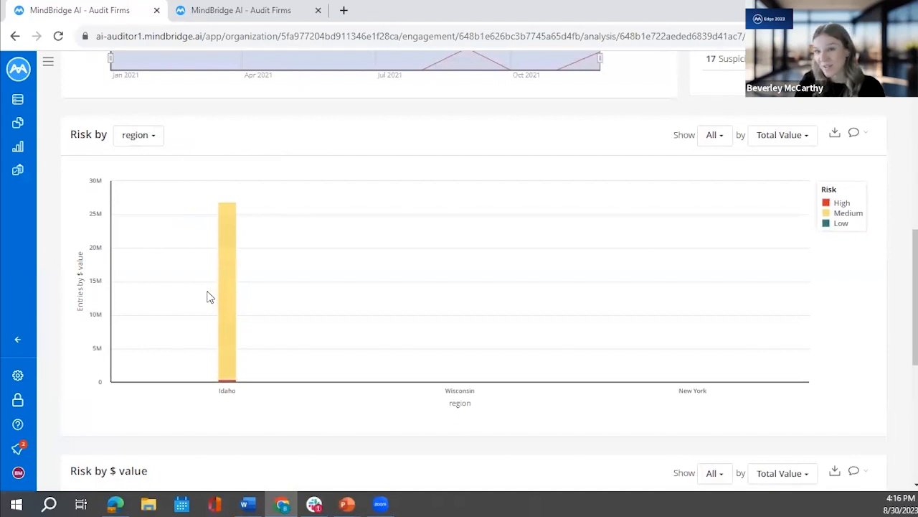
Step: Set the Risk by $ value scatter chart to show all entries by Risk score
scroll(85, 249, down, 3)
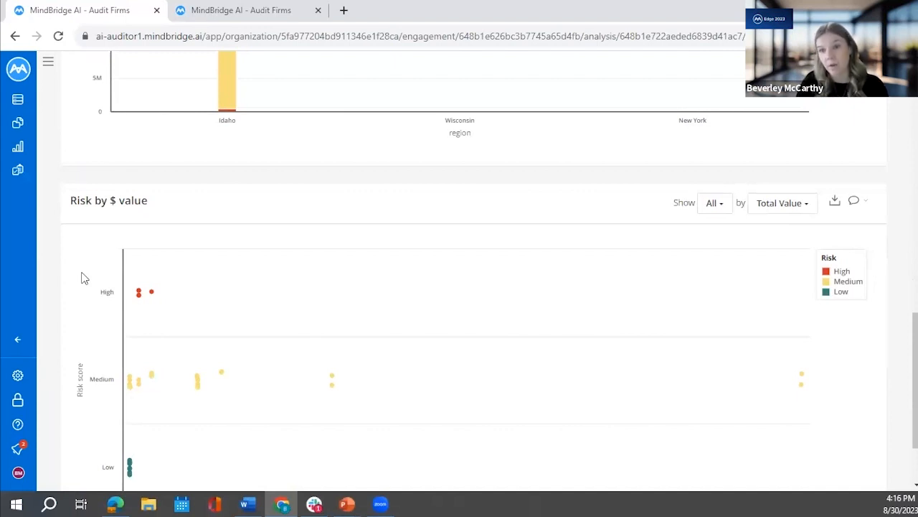
scroll(81, 278, down, 2)
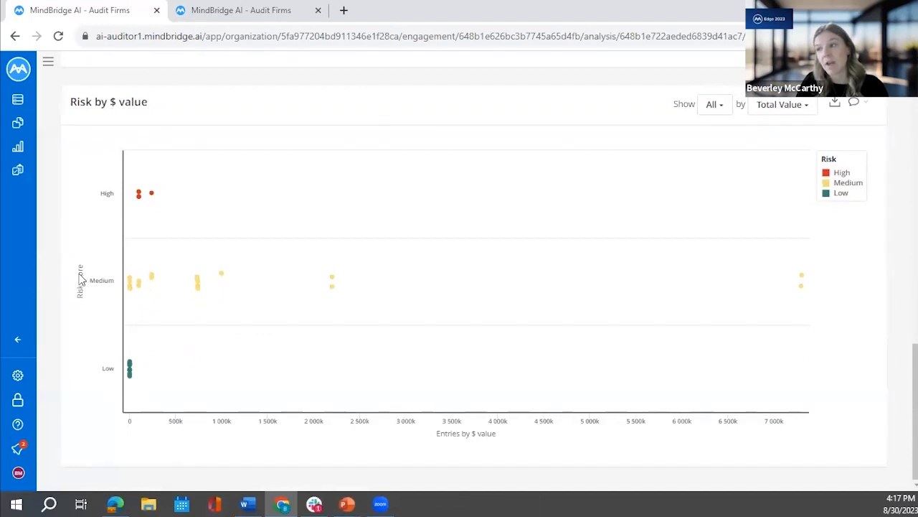
click(792, 109)
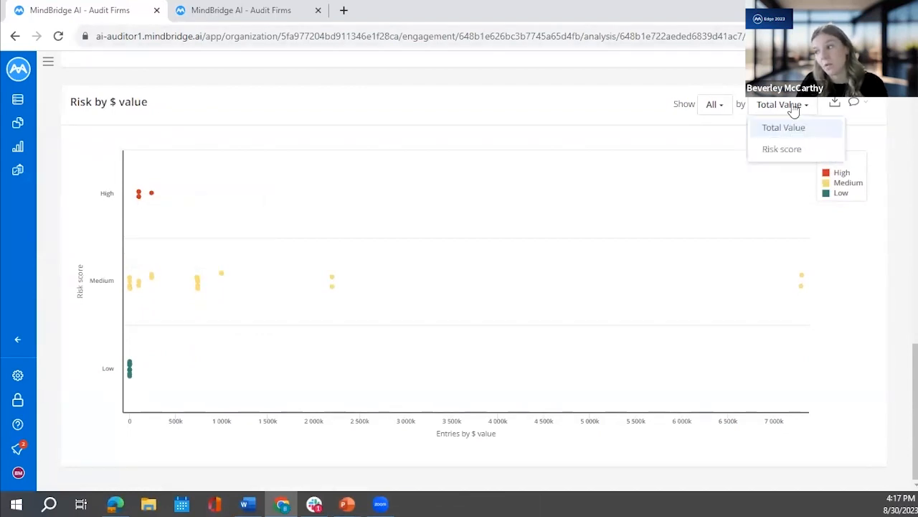
click(790, 148)
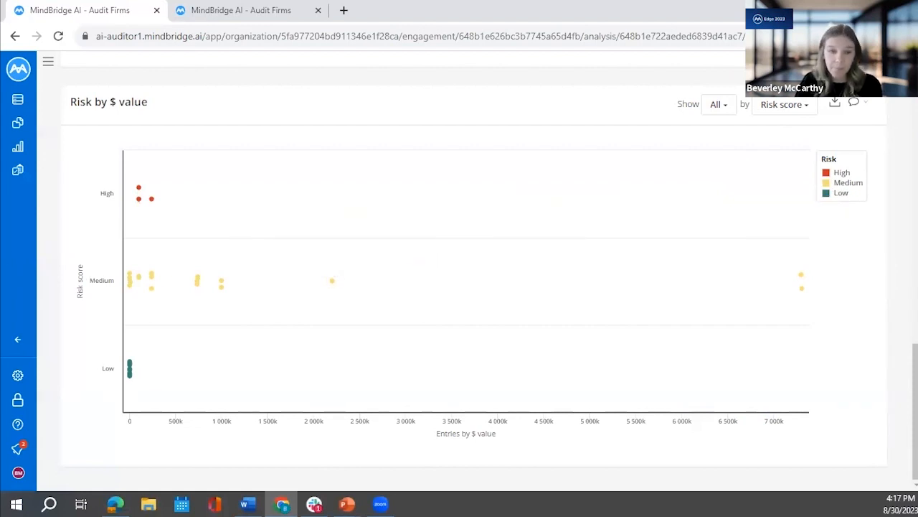
key(alt+Tab)
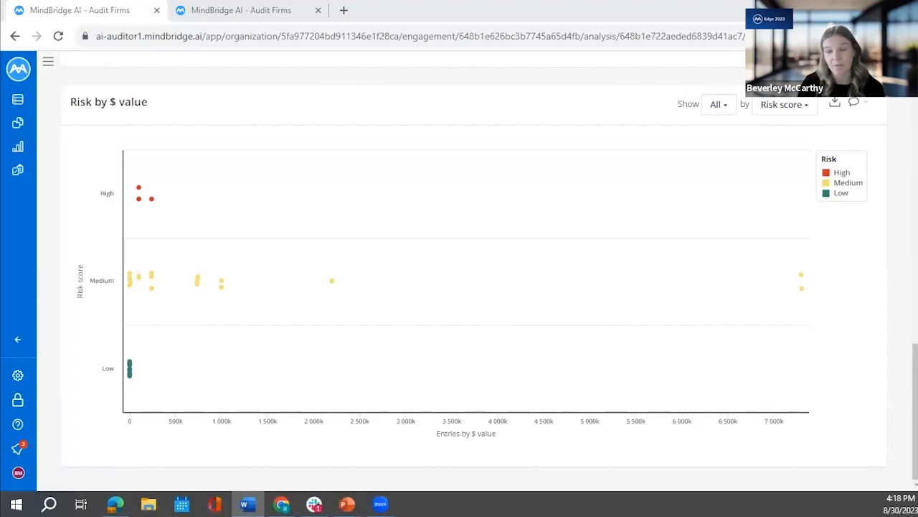
scroll(335, 287, up, 15)
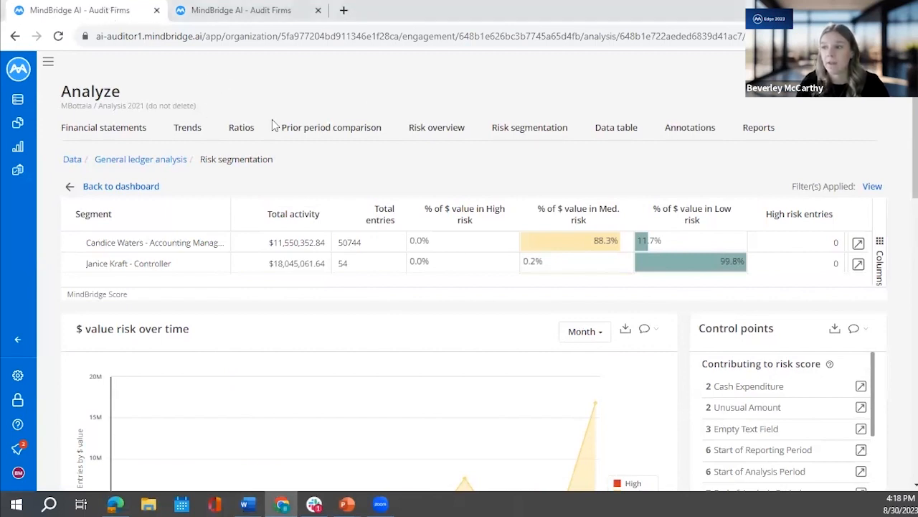
click(506, 131)
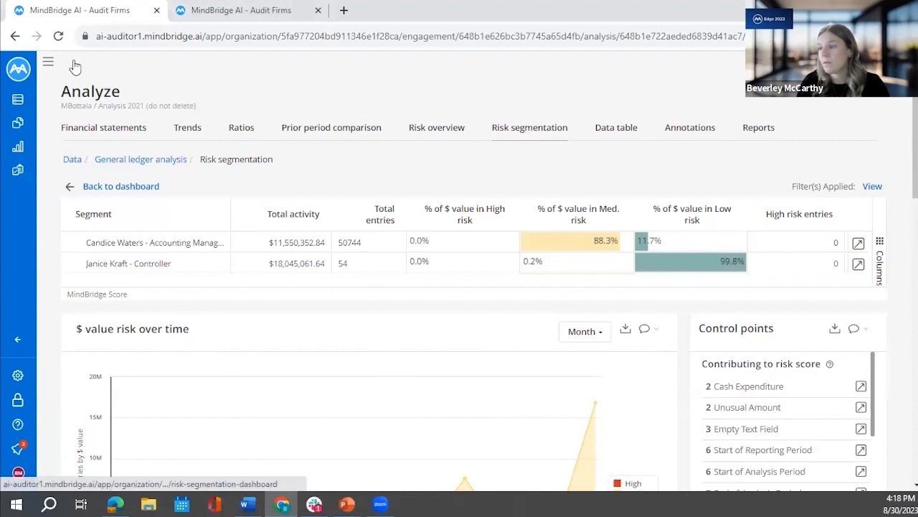
Step: Switch to the second MindBridge browser tab and review the Test V2 population's name, category and Account Revenue condition
click(233, 23)
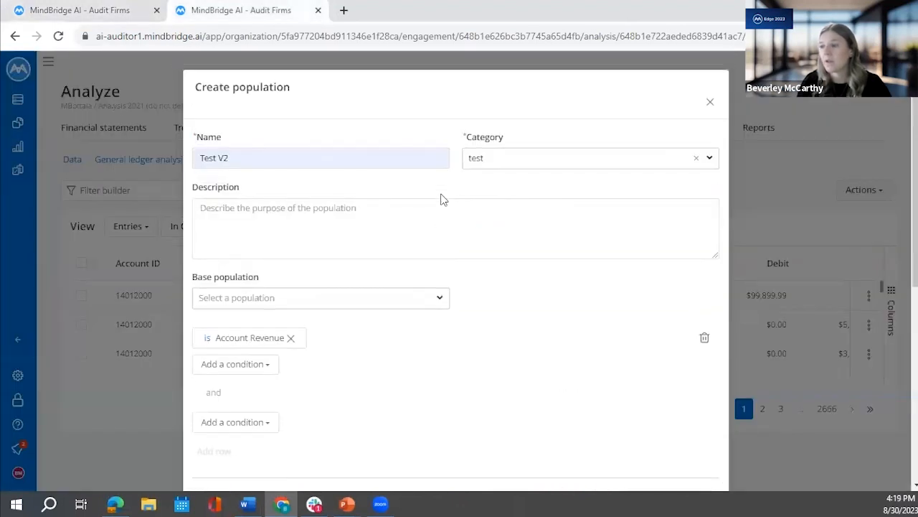
scroll(421, 187, down, 2)
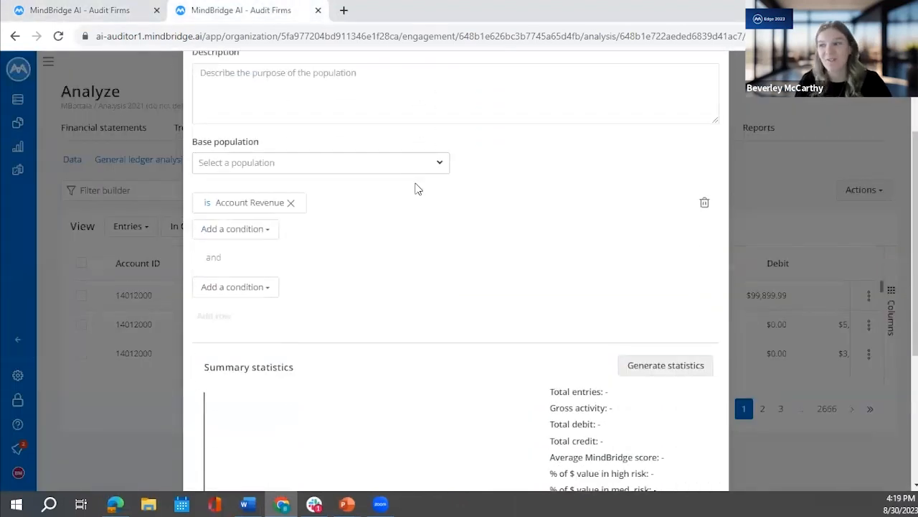
scroll(417, 188, up, 2)
scroll(419, 189, down, 1)
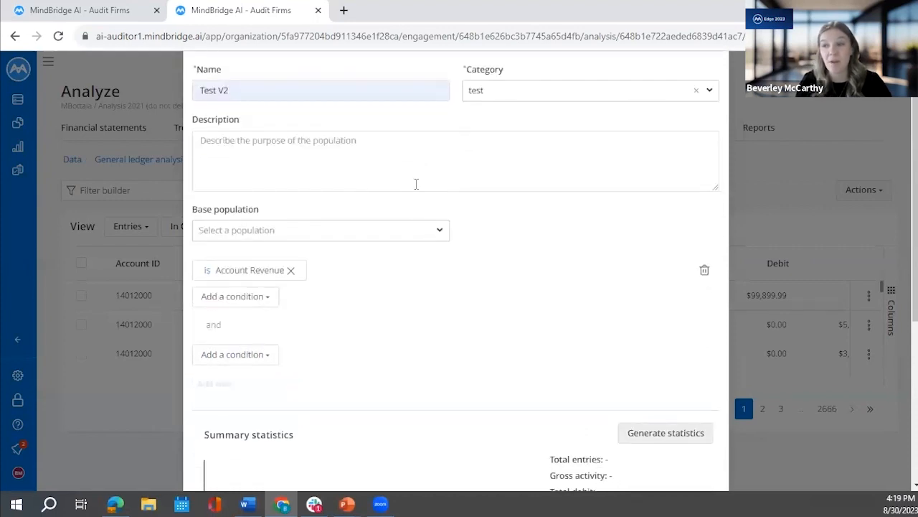
scroll(412, 224, down, 1)
scroll(414, 226, up, 2)
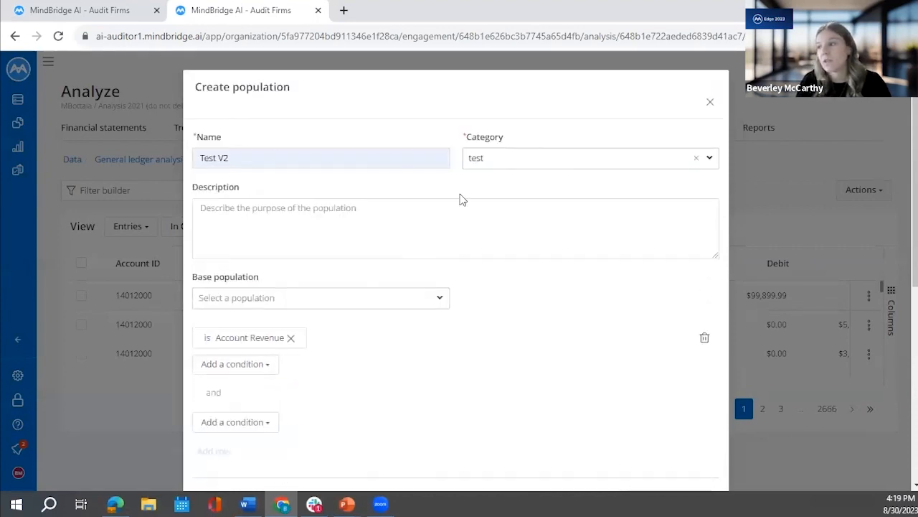
scroll(390, 197, down, 3)
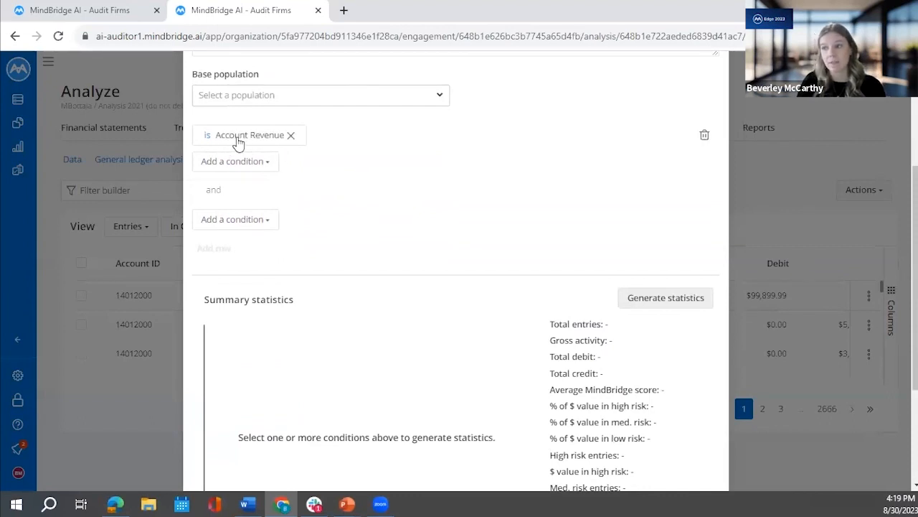
Step: Add a second population condition on User ID that selects the two AR clerks
click(258, 219)
mouse_move(258, 242)
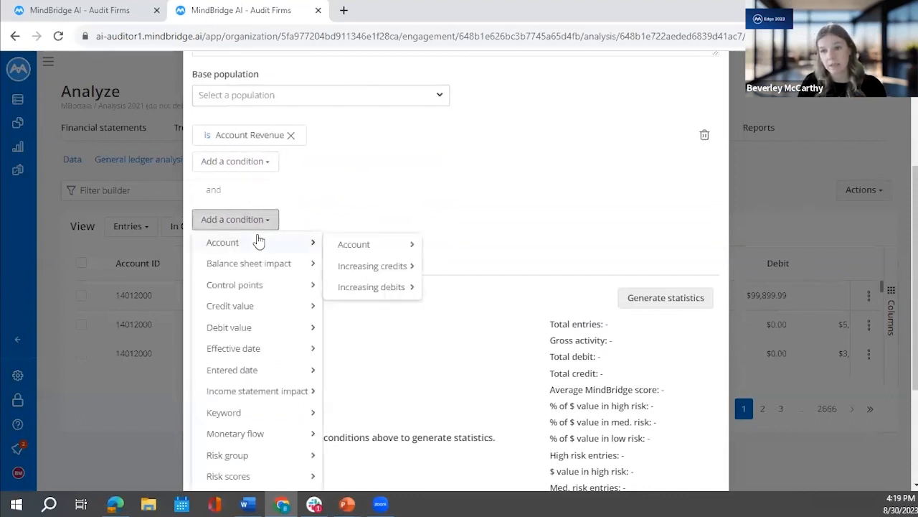
scroll(256, 240, down, 3)
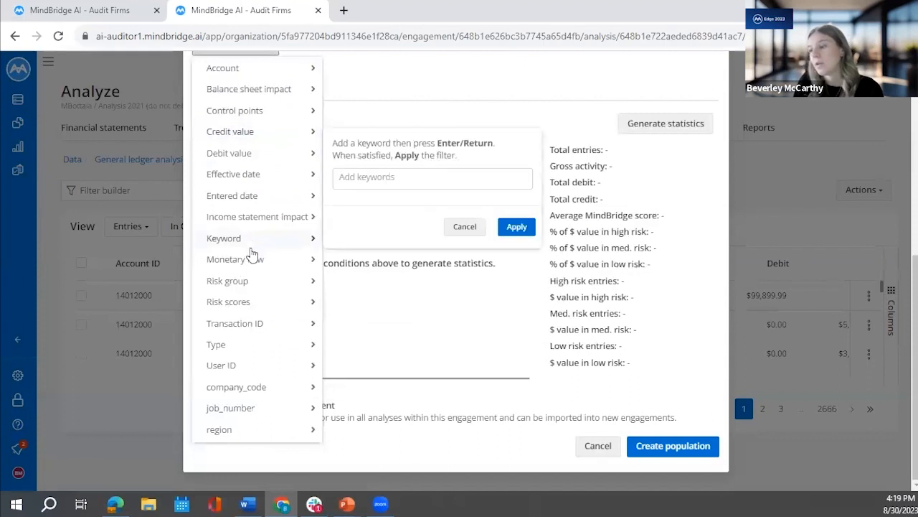
mouse_move(254, 365)
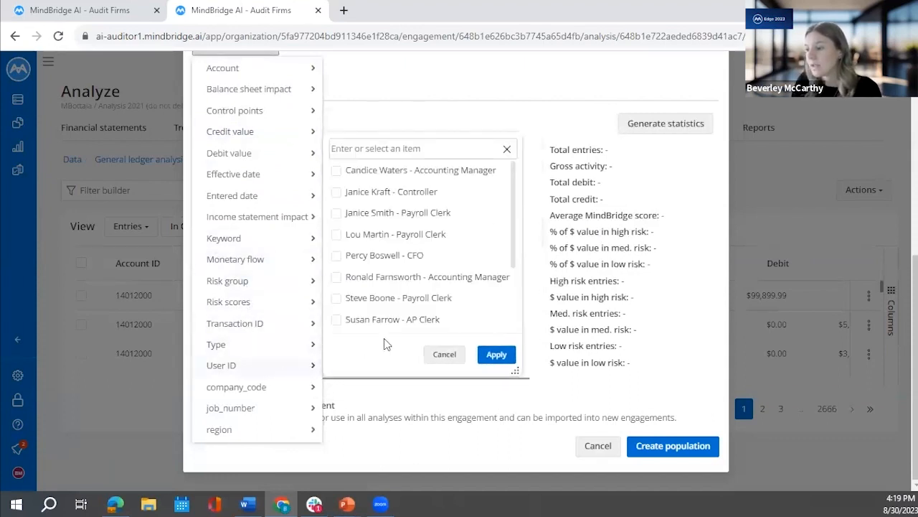
scroll(383, 204, down, 2)
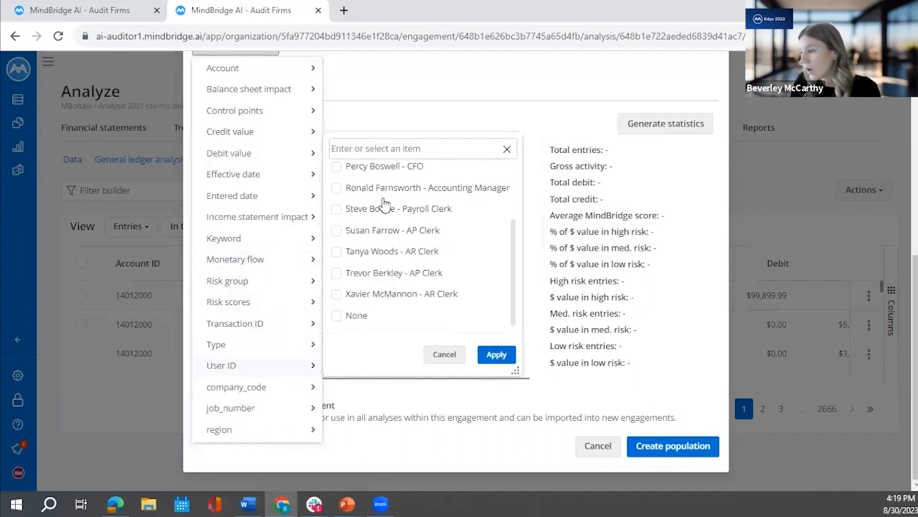
click(337, 252)
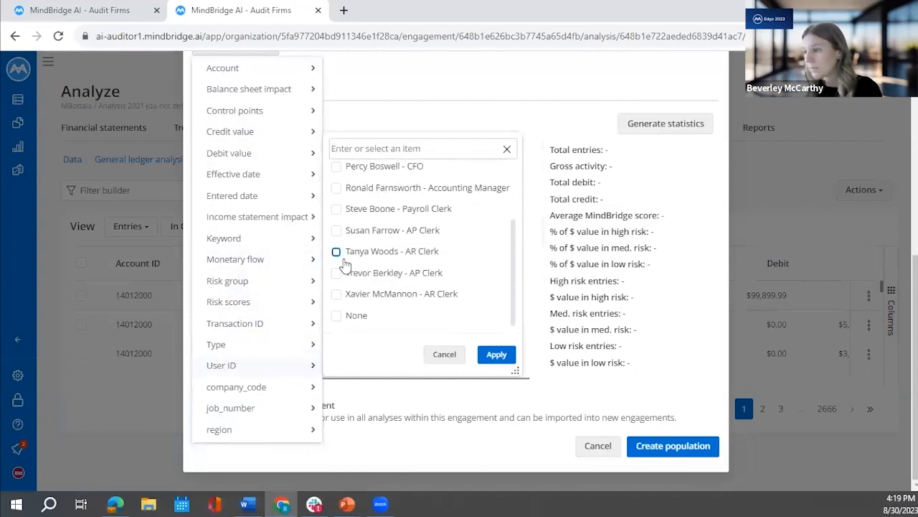
click(336, 295)
click(497, 354)
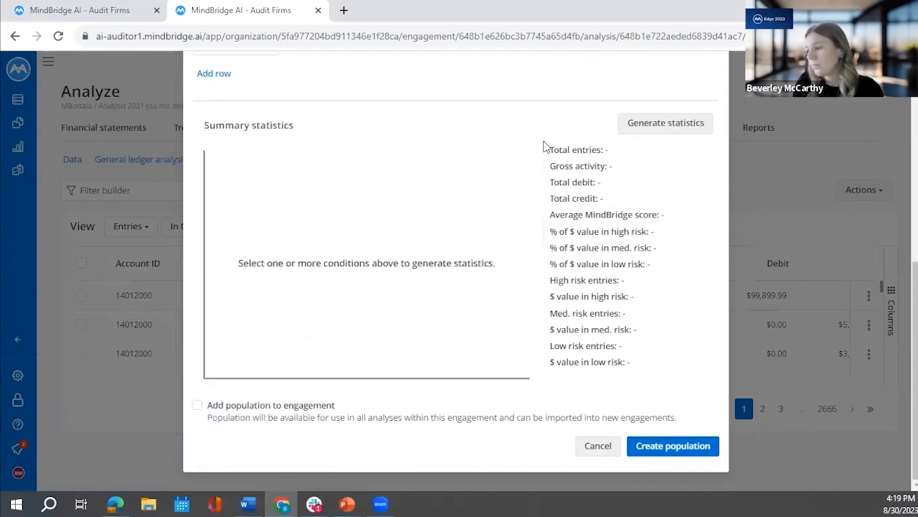
Step: Generate the summary statistics for the Test V2 population and create it with the option to add it to the engagement
click(657, 122)
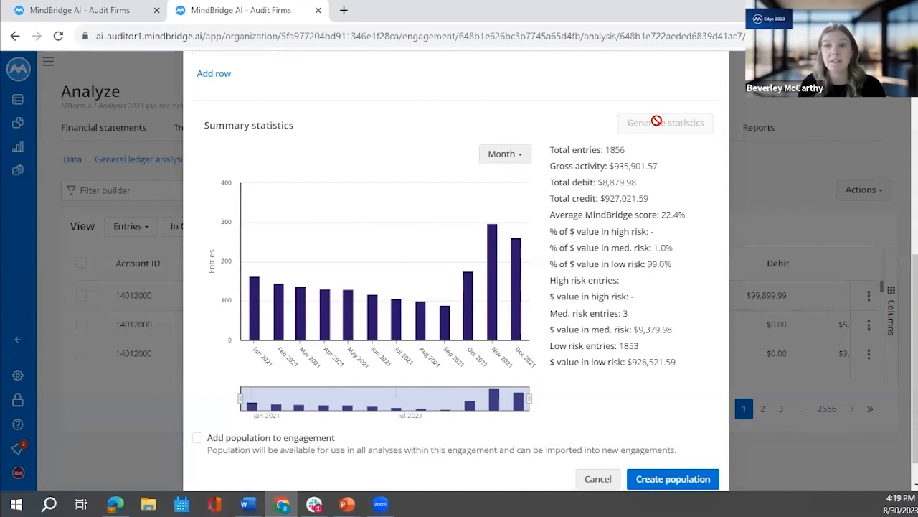
scroll(445, 279, down, 1)
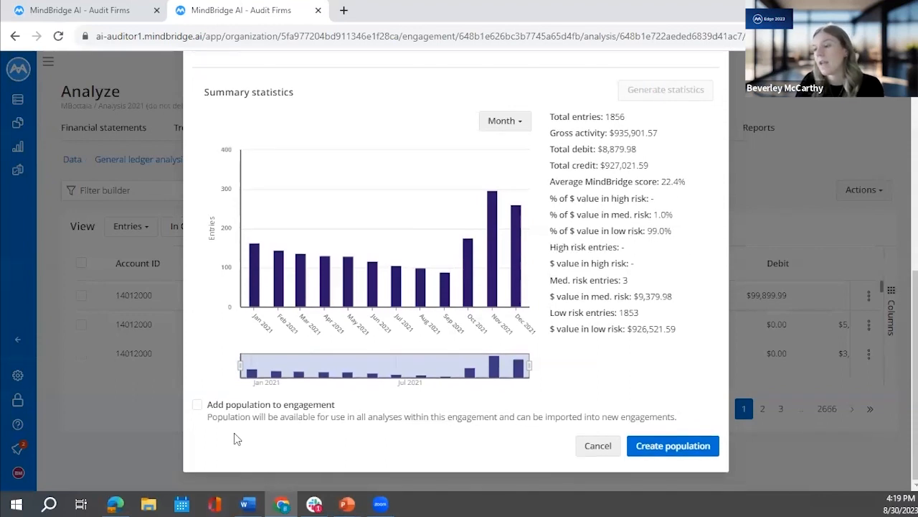
click(198, 406)
click(685, 446)
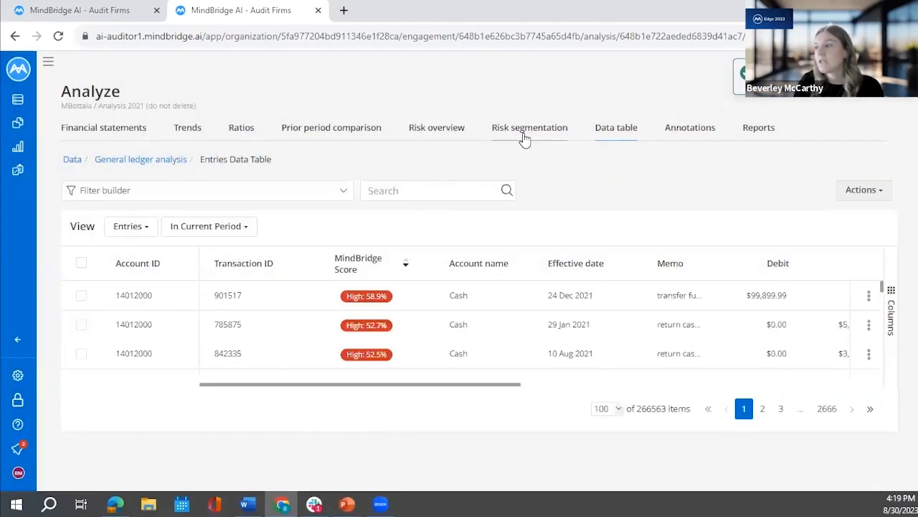
Step: Open the Risk segmentation view and filter it by the MindBridge Score
click(528, 130)
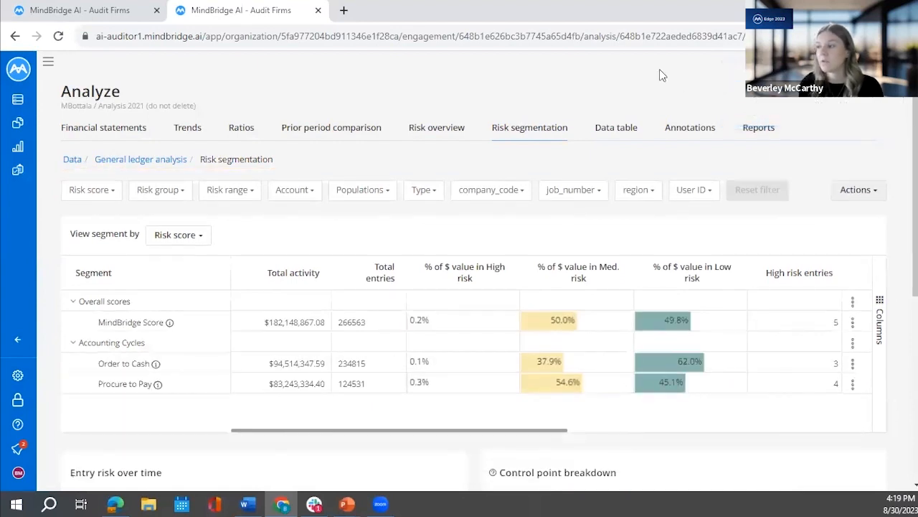
click(91, 191)
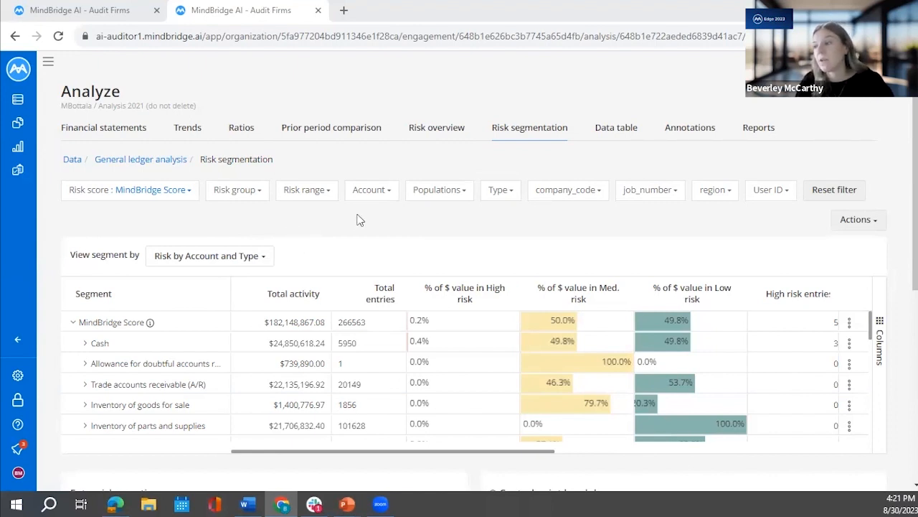
Step: Start a new risk segment based on Risk by Account and Type and name it Risk example
click(841, 223)
click(834, 243)
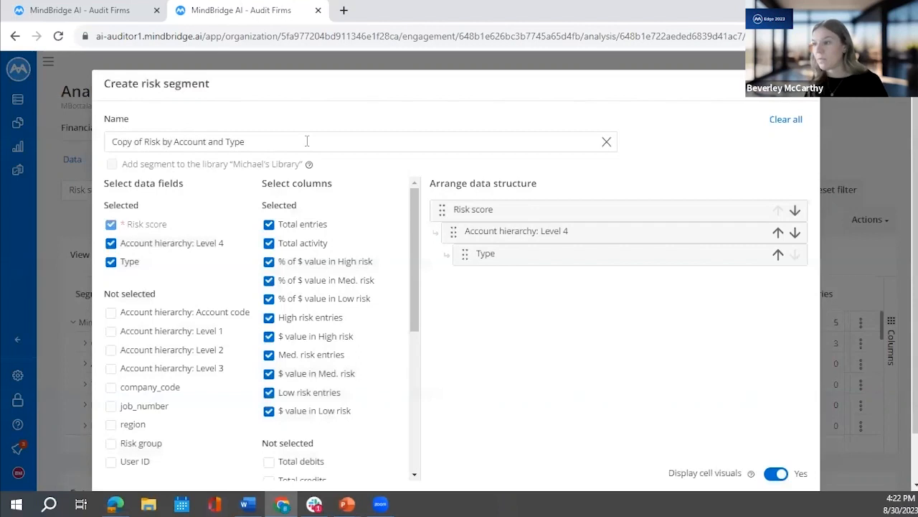
drag(306, 142, 48, 161)
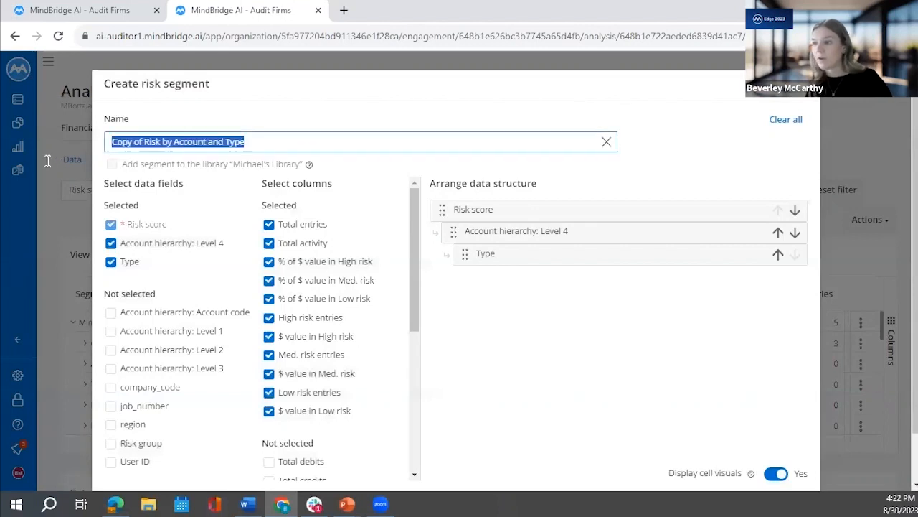
text(Risk example)
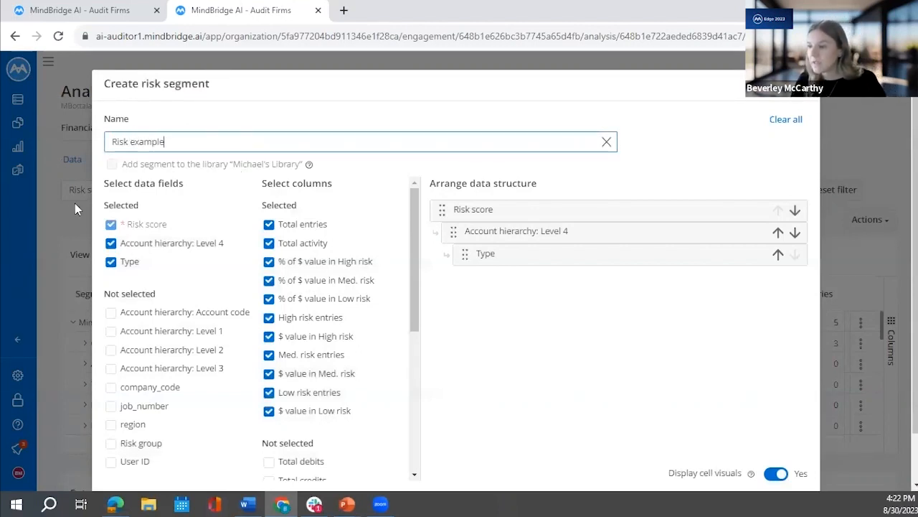
Step: Replace the Type and Account hierarchy: Level 4 data fields with region in the Risk example segment and save it
click(112, 261)
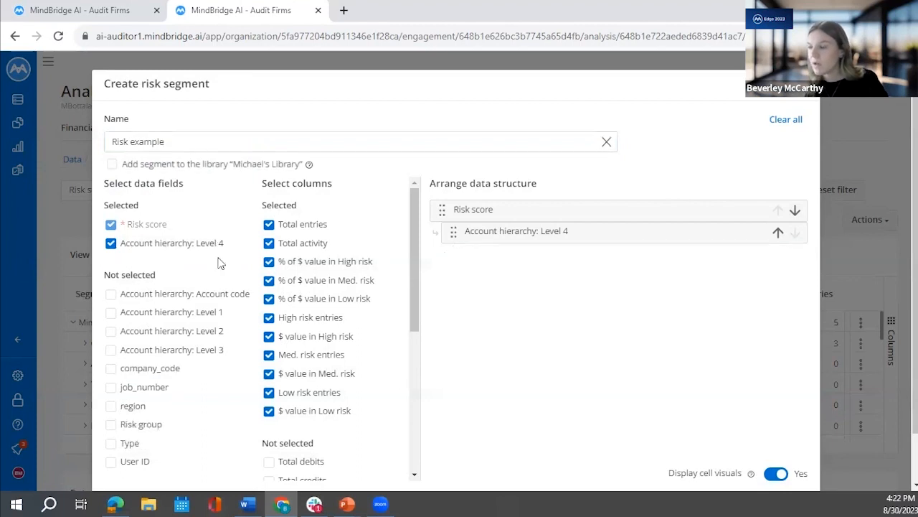
scroll(220, 268, down, 1)
scroll(220, 267, down, 1)
click(112, 188)
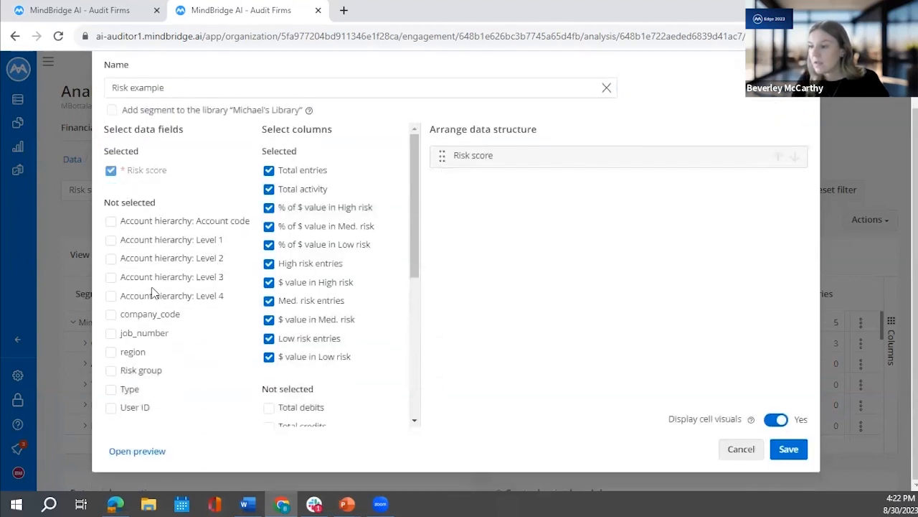
click(111, 352)
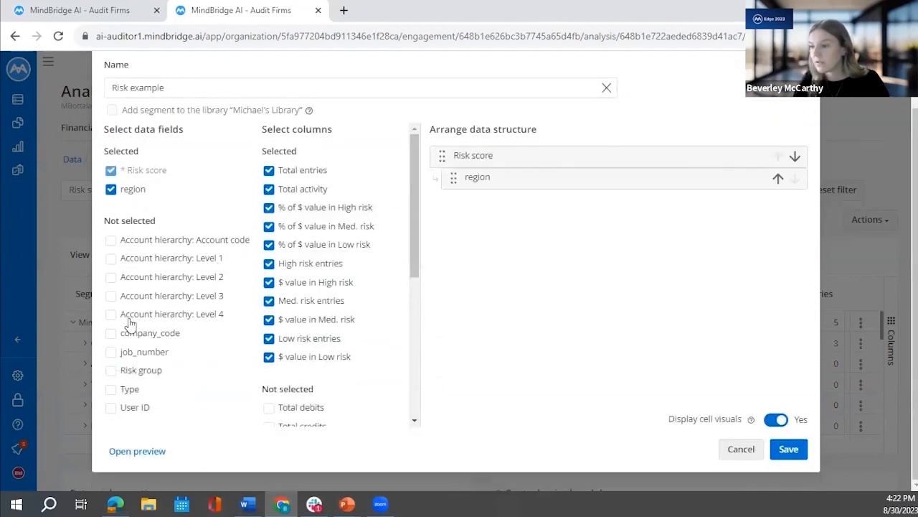
click(791, 447)
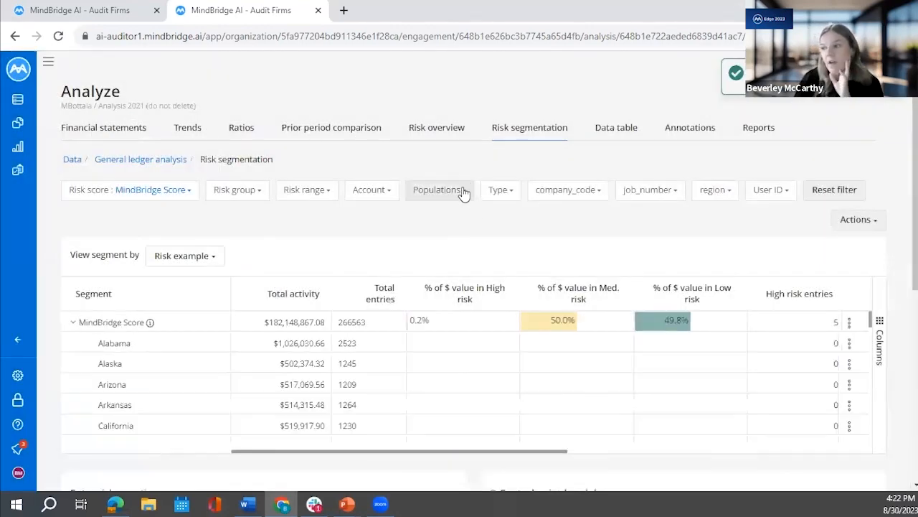
Step: Filter the Risk example segment to entries in the Test V2 population of the test category
click(463, 191)
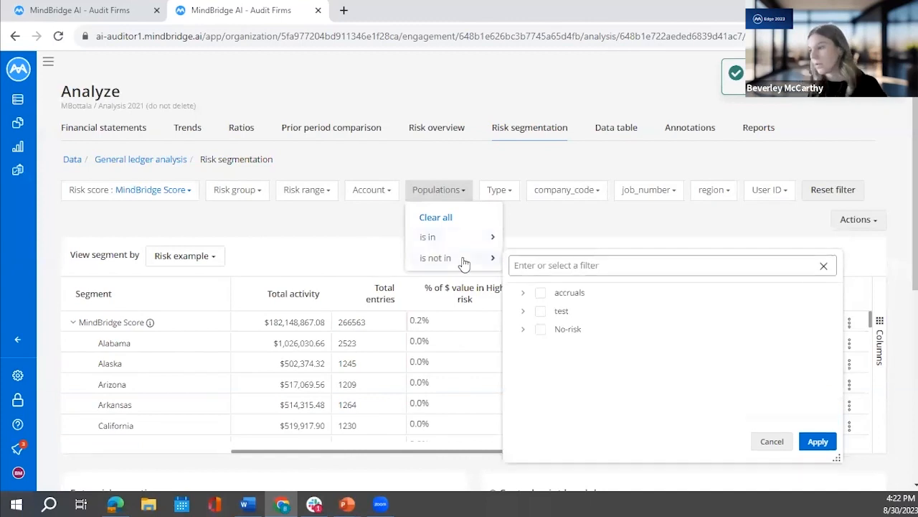
click(523, 290)
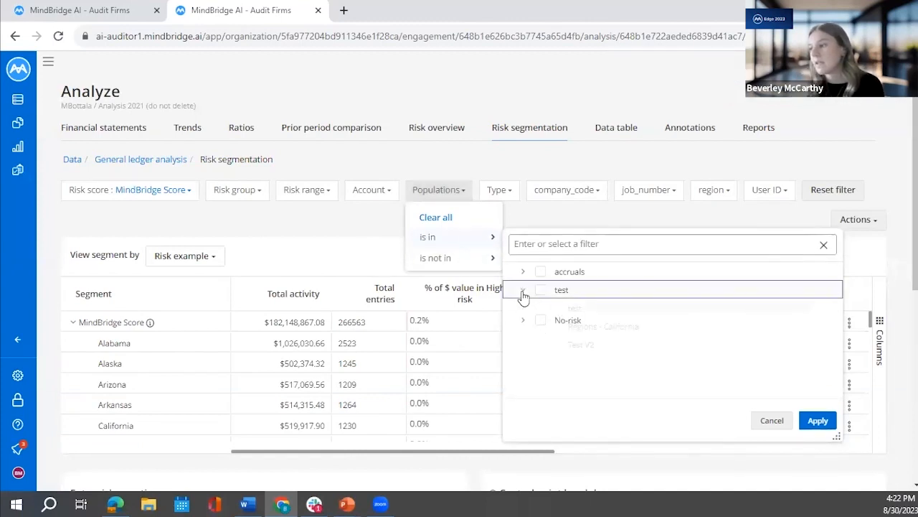
click(553, 344)
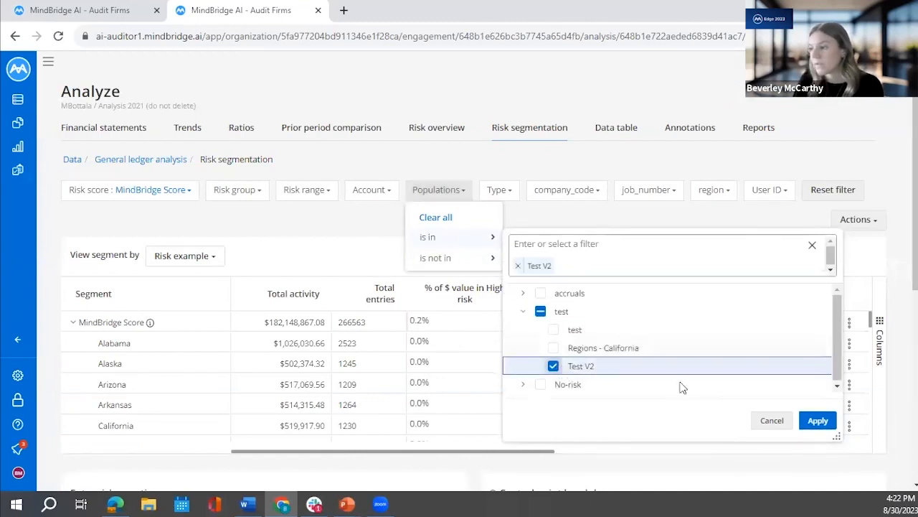
click(818, 419)
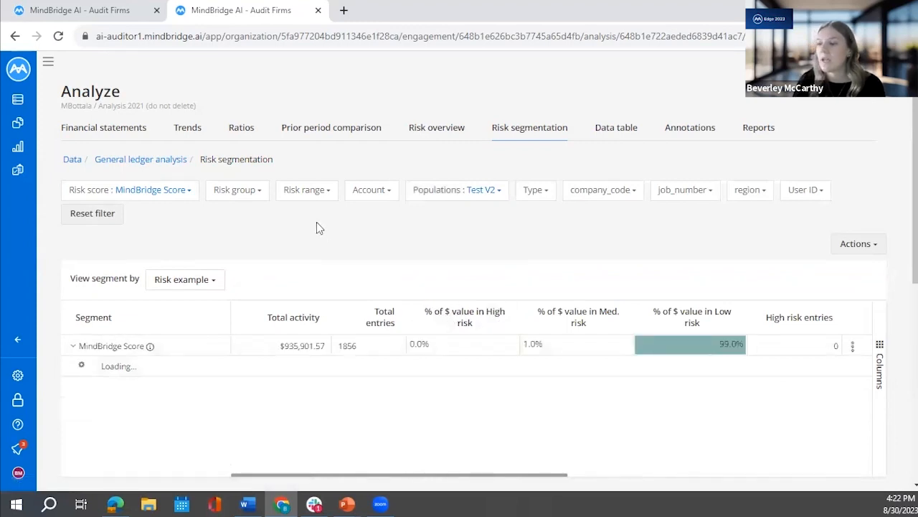
scroll(317, 216, down, 1)
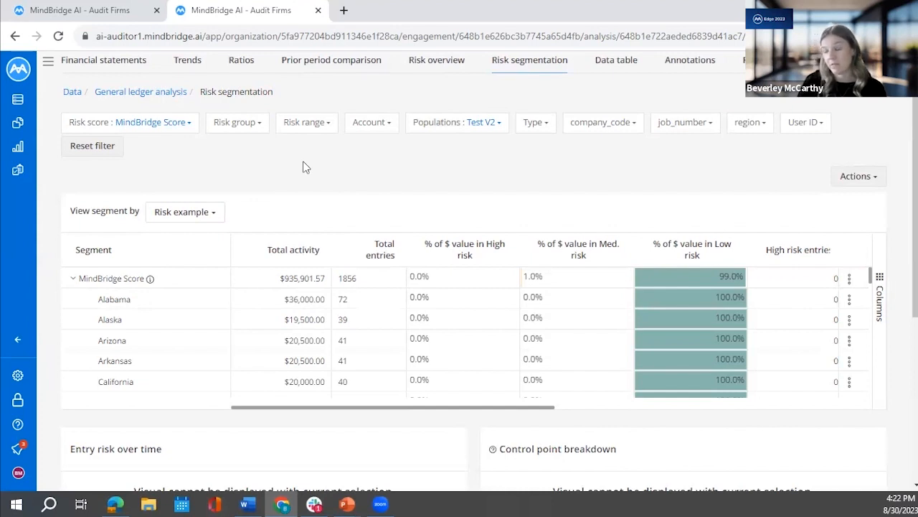
Step: Check the population categories offered by the filter's "is not in" option
click(499, 129)
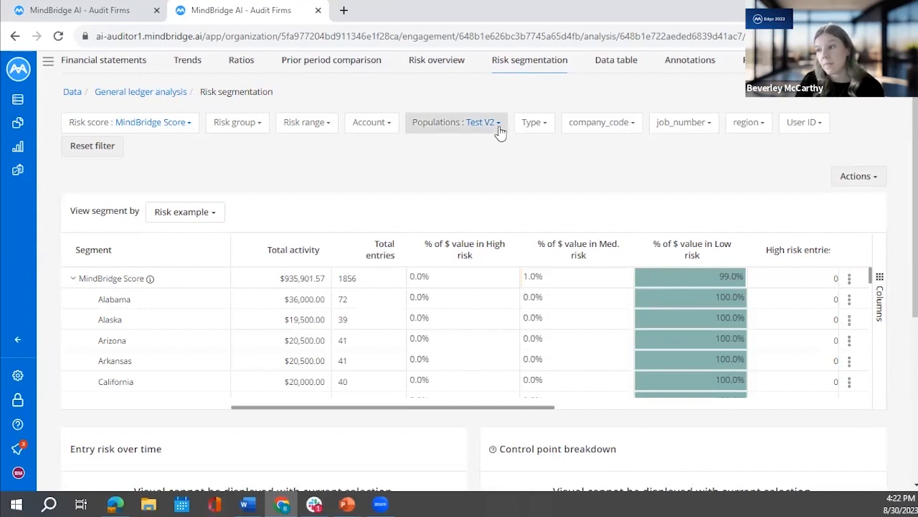
mouse_move(463, 190)
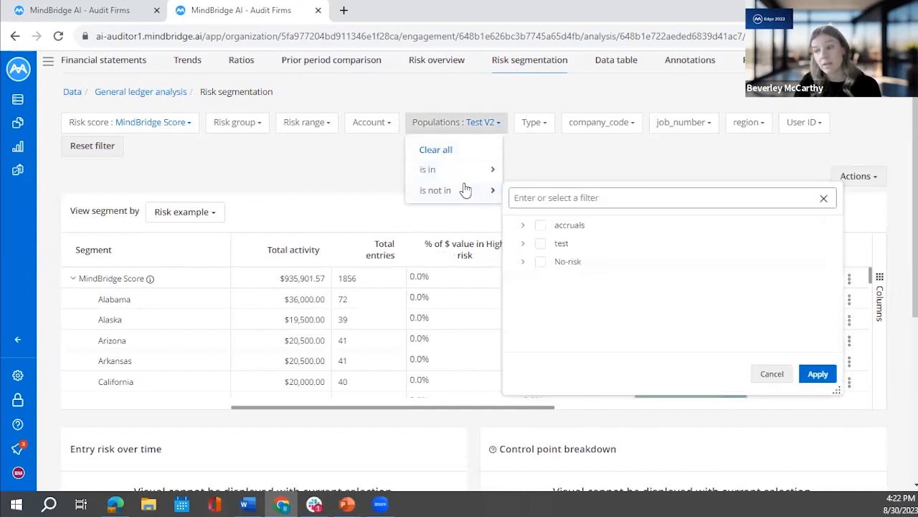
click(313, 152)
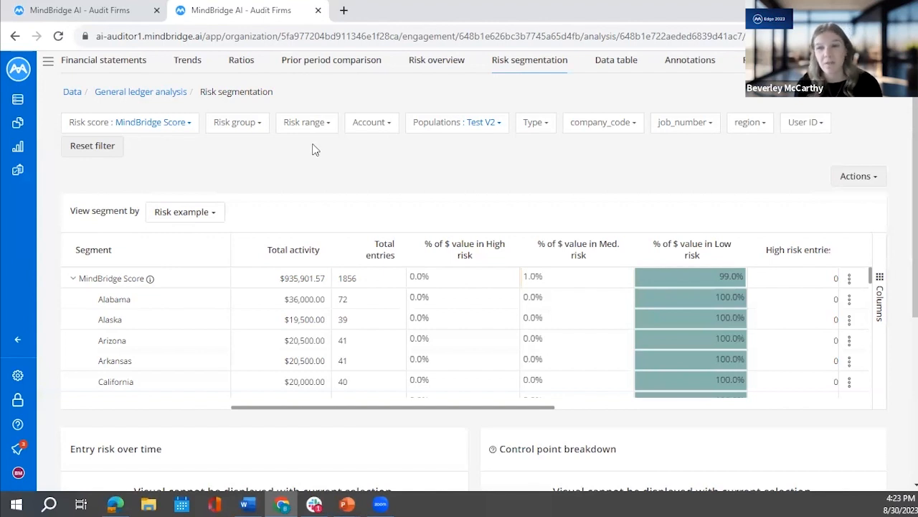
Step: Replace Test V2 with Regions - California in the populations "is in" filter
click(462, 123)
mouse_move(467, 170)
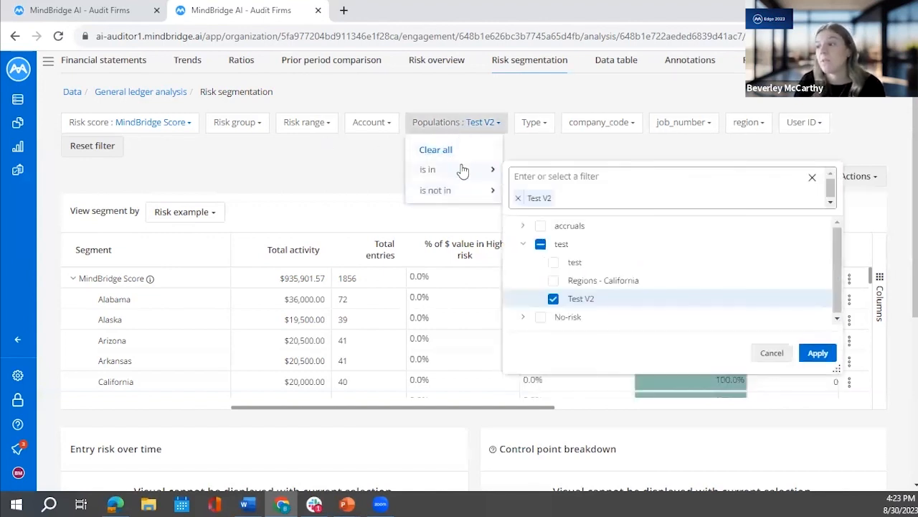
click(553, 299)
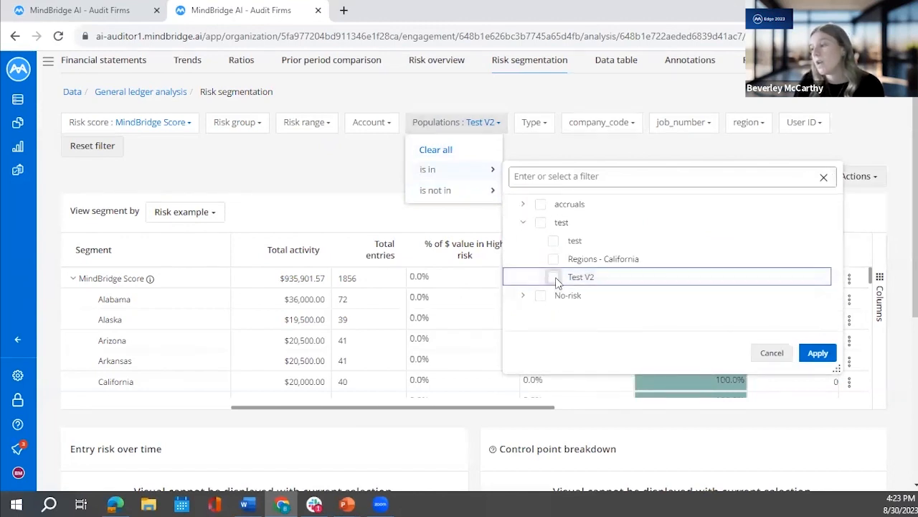
click(553, 281)
click(817, 353)
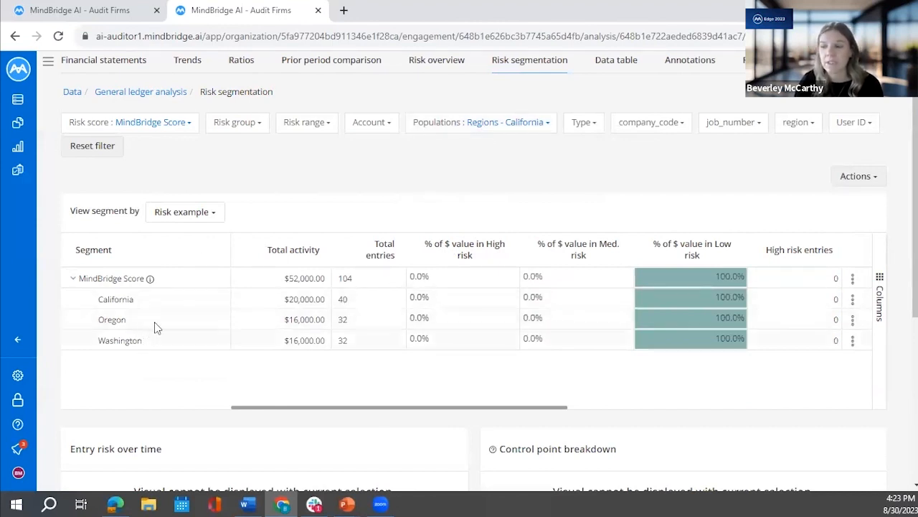
Step: Filter the segment to the (41000) Revenue account
click(371, 122)
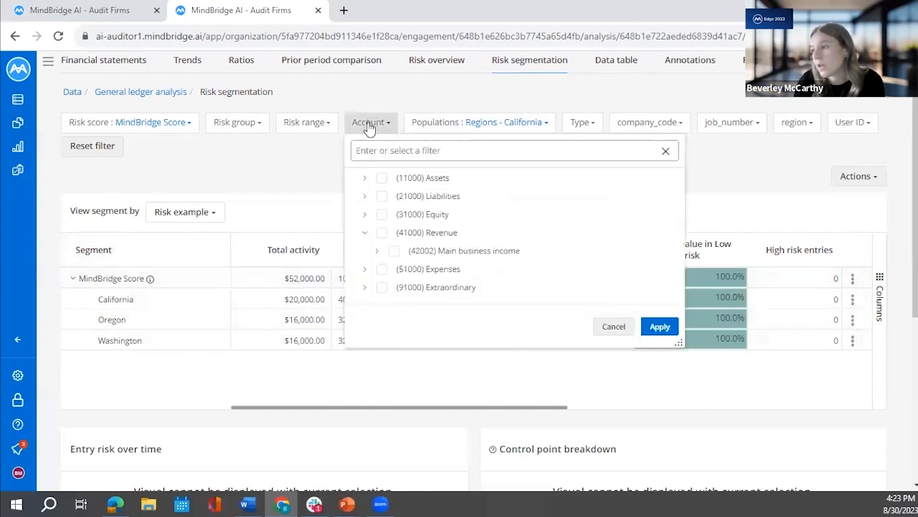
click(383, 232)
click(660, 327)
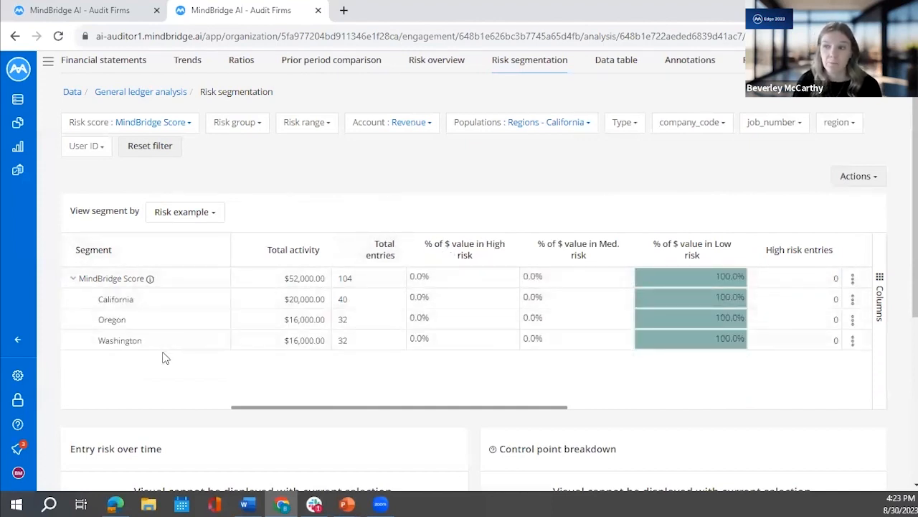
Step: View the filtered data by the Risk by Account and Type segment and expand the Trade sales of goods and services row
click(210, 216)
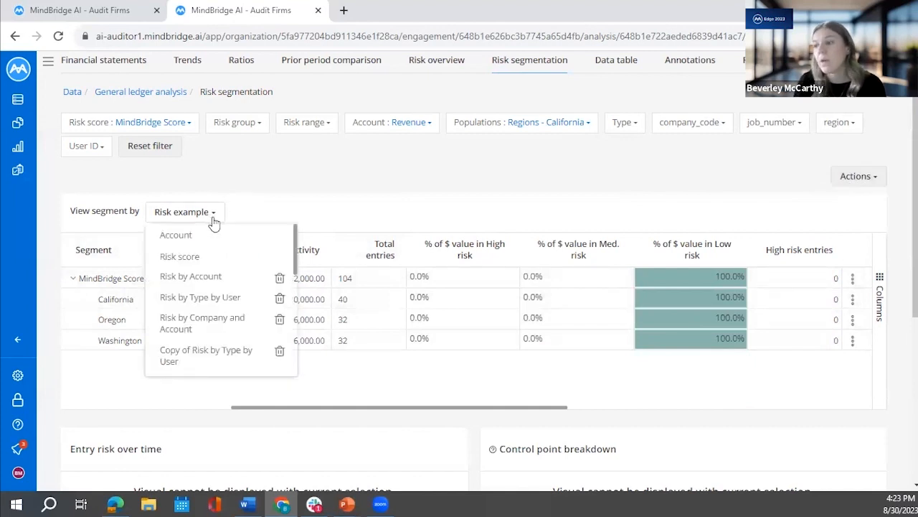
scroll(236, 262, down, 1)
scroll(236, 262, down, 2)
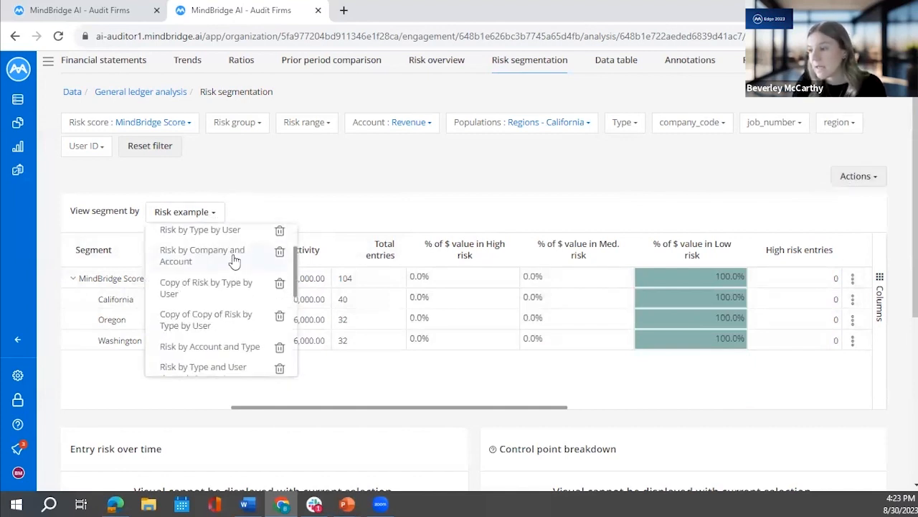
scroll(234, 260, down, 2)
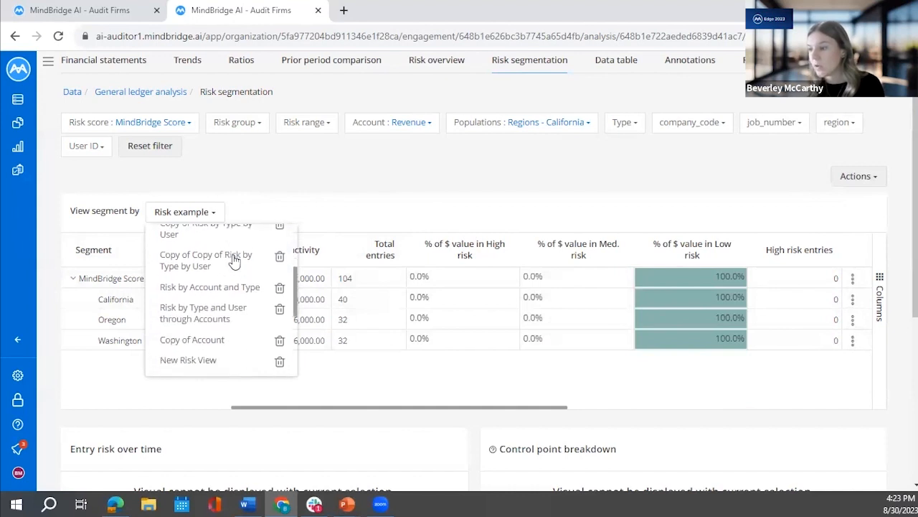
click(210, 278)
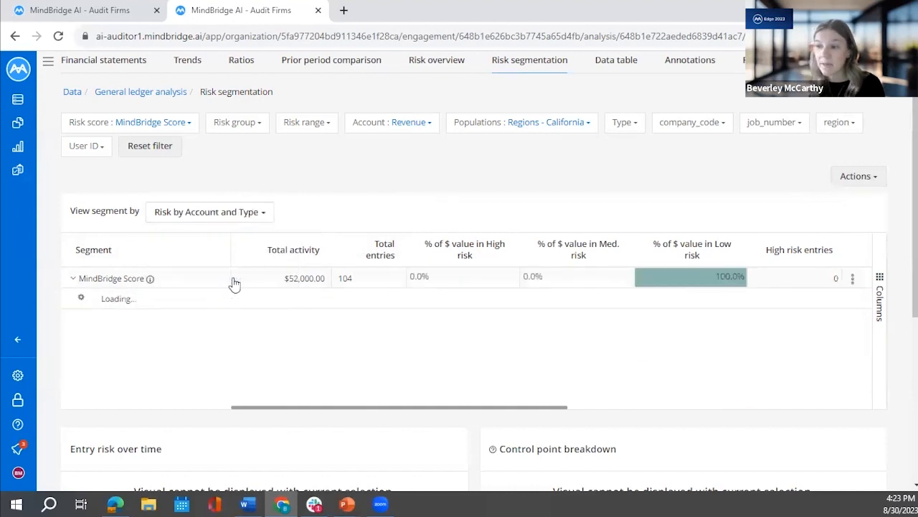
click(86, 301)
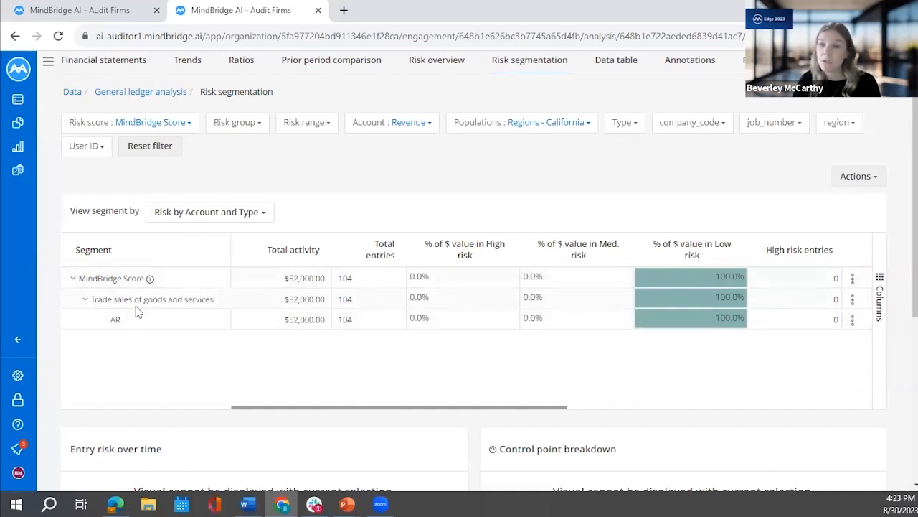
click(251, 218)
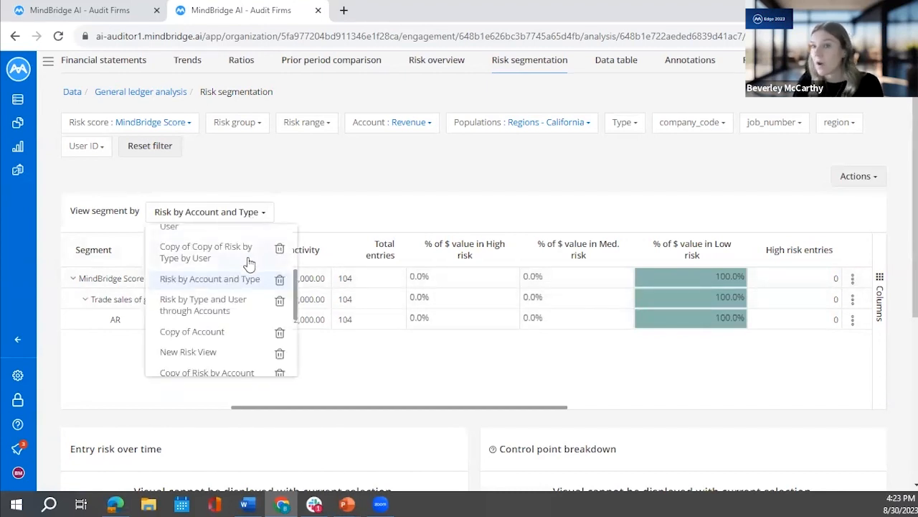
scroll(251, 267, down, 1)
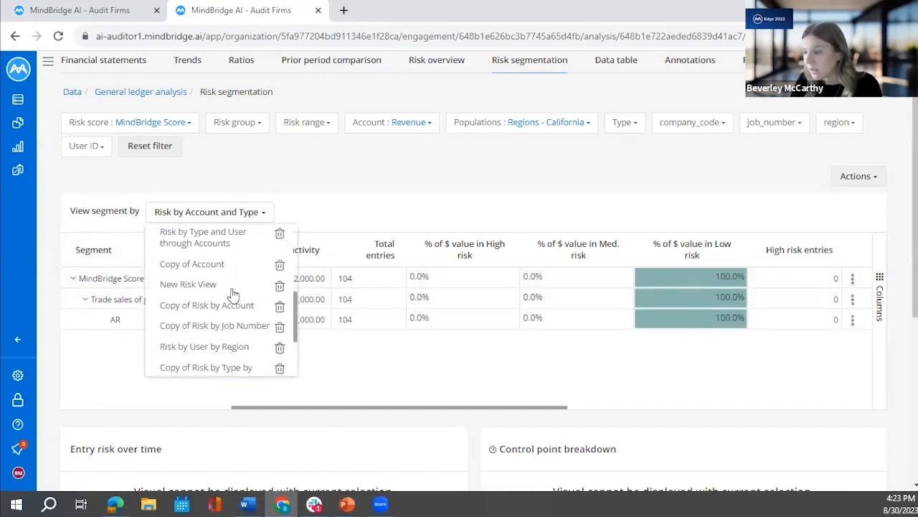
scroll(250, 265, down, 1)
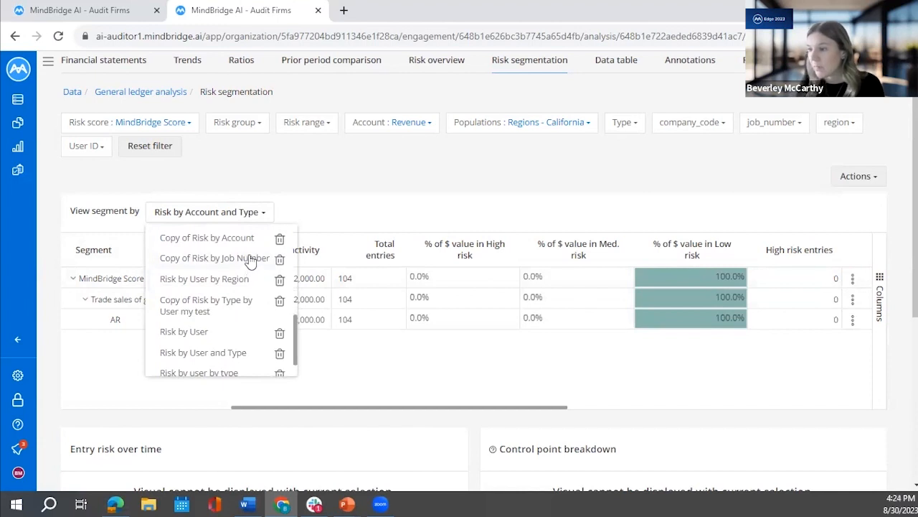
scroll(251, 260, down, 3)
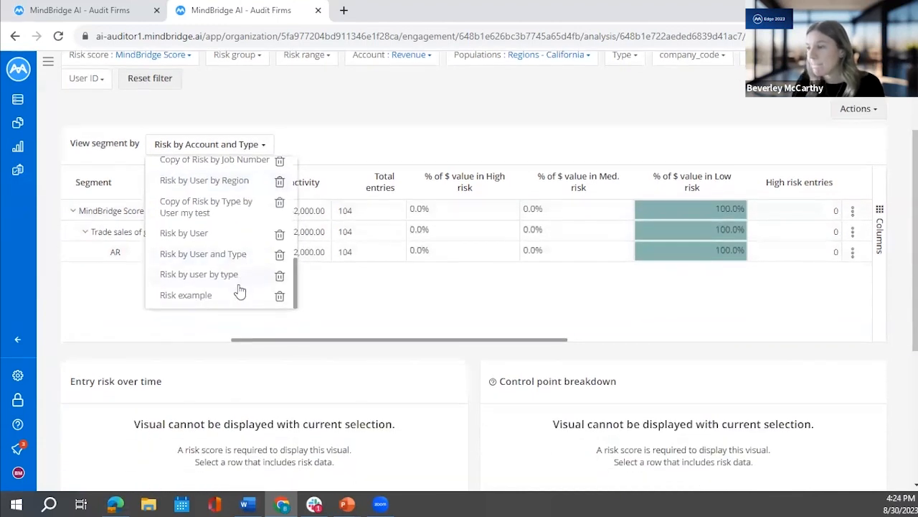
Step: Start a new risk segment from Risk by Account and Type and name it Account by region
click(861, 111)
click(846, 135)
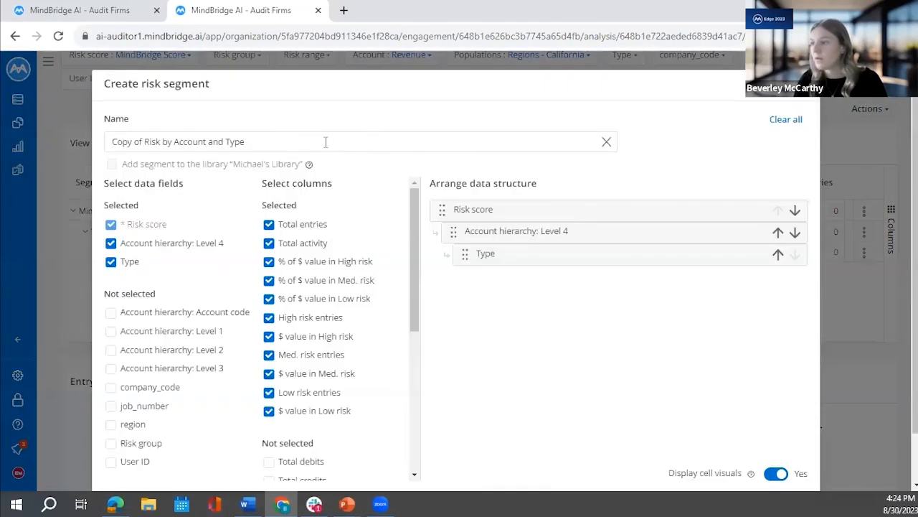
triple_click(150, 140)
text(Acco)
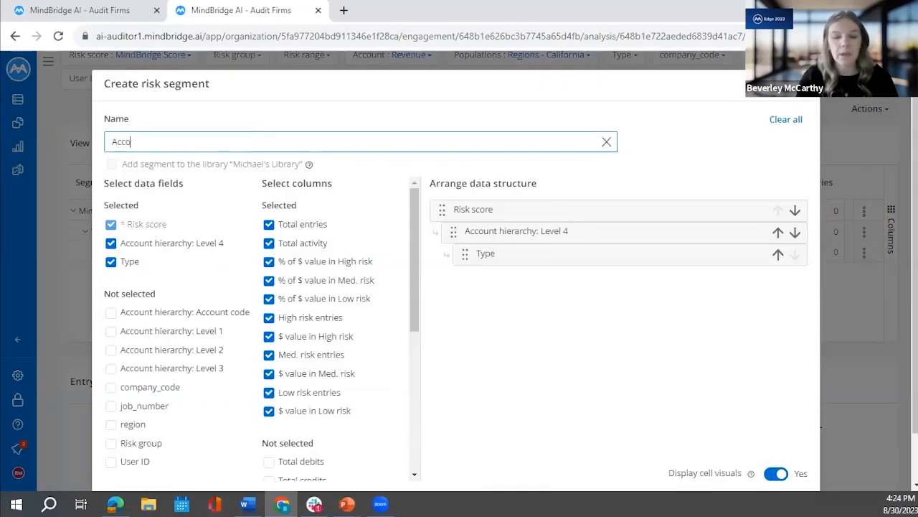
text(unt by region)
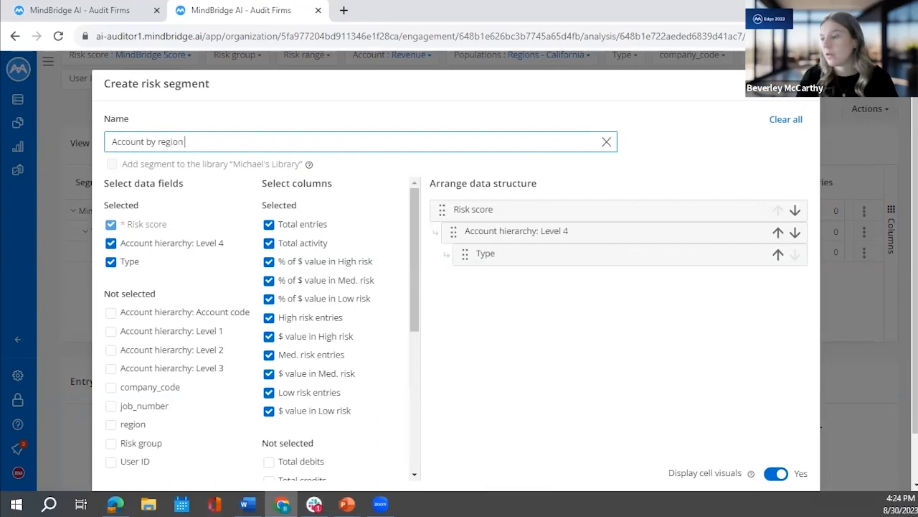
Step: Structure the segment by Account hierarchy: Level 4 and region without Type, save it, and expand the Trade sales of goods and services row
click(110, 261)
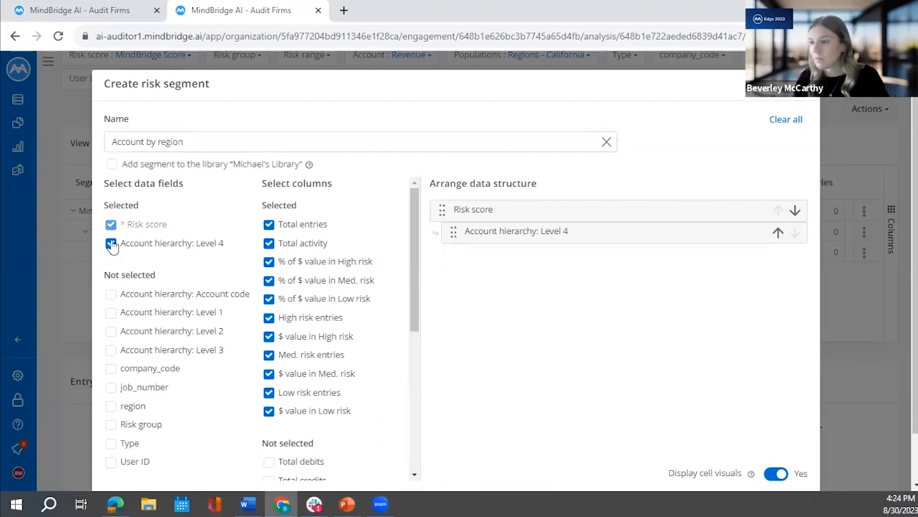
click(110, 243)
scroll(180, 284, down, 1)
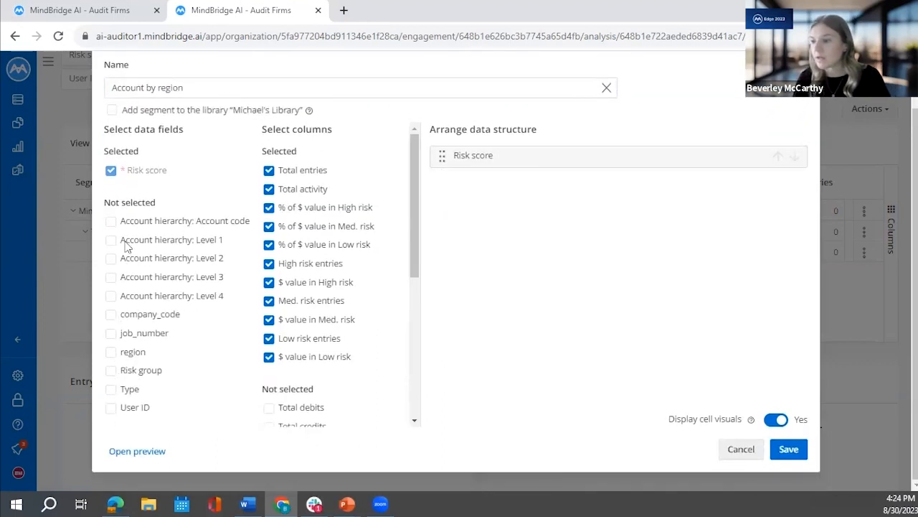
click(110, 295)
click(111, 351)
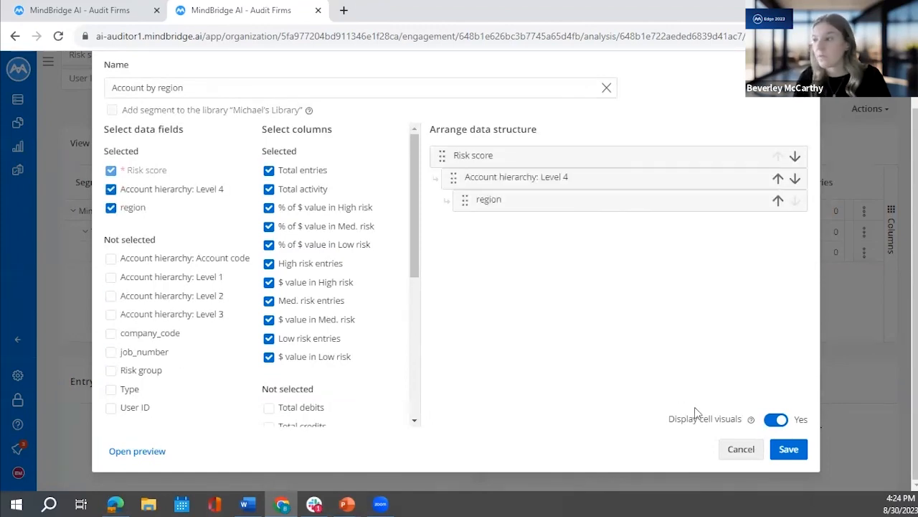
click(787, 448)
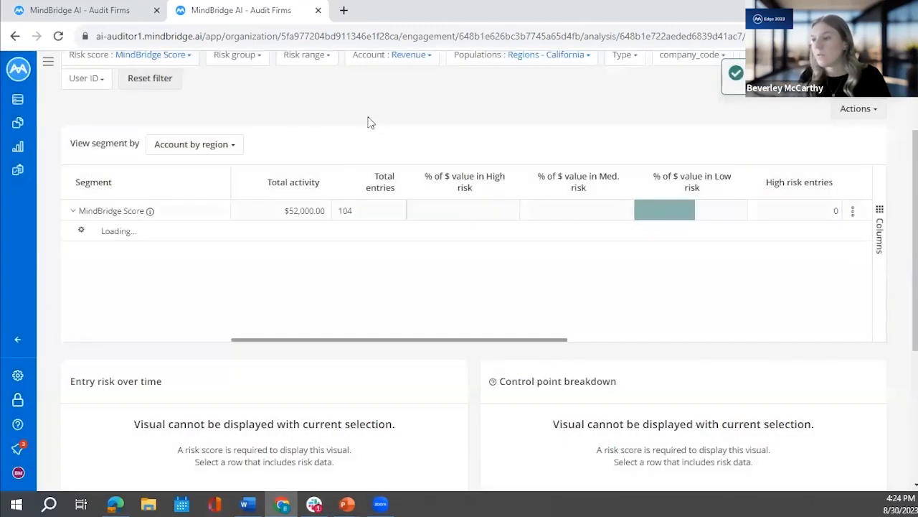
click(85, 233)
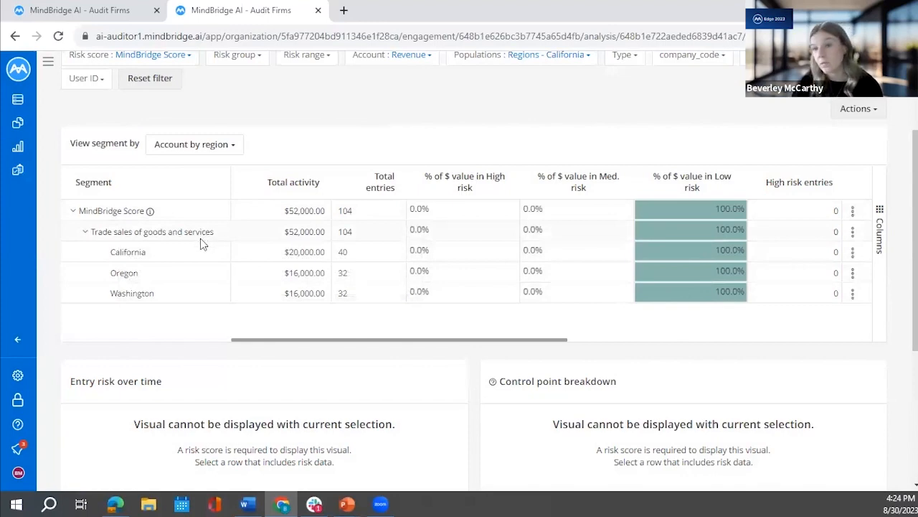
Step: Set the Populations filter to "is not in" Regions - California from the test group
scroll(491, 157, up, 2)
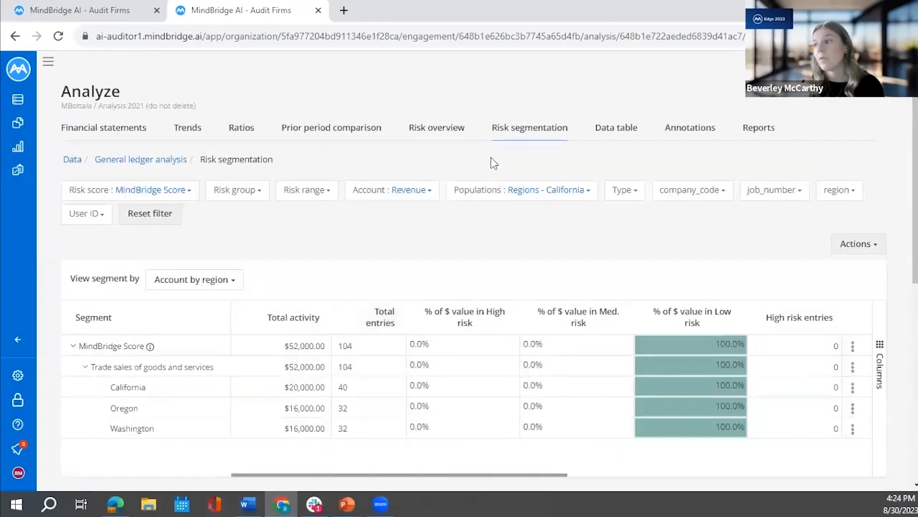
click(513, 191)
mouse_move(486, 260)
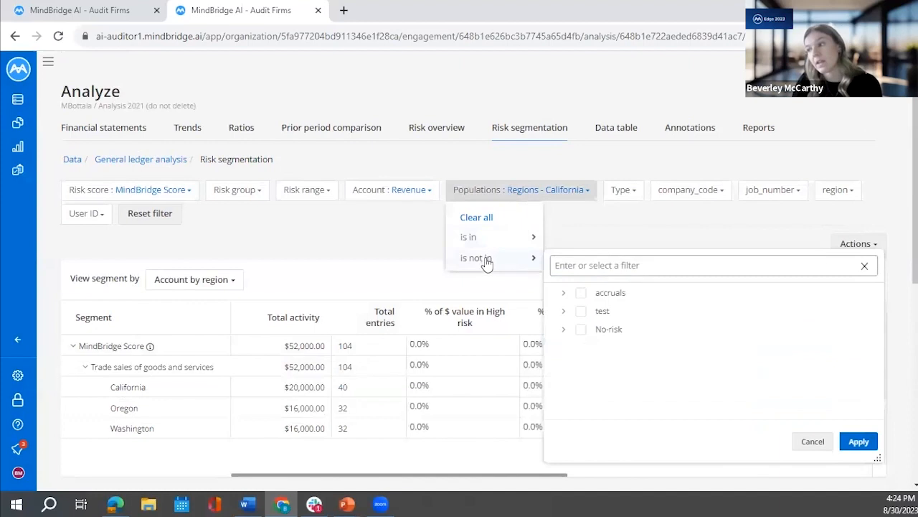
click(564, 313)
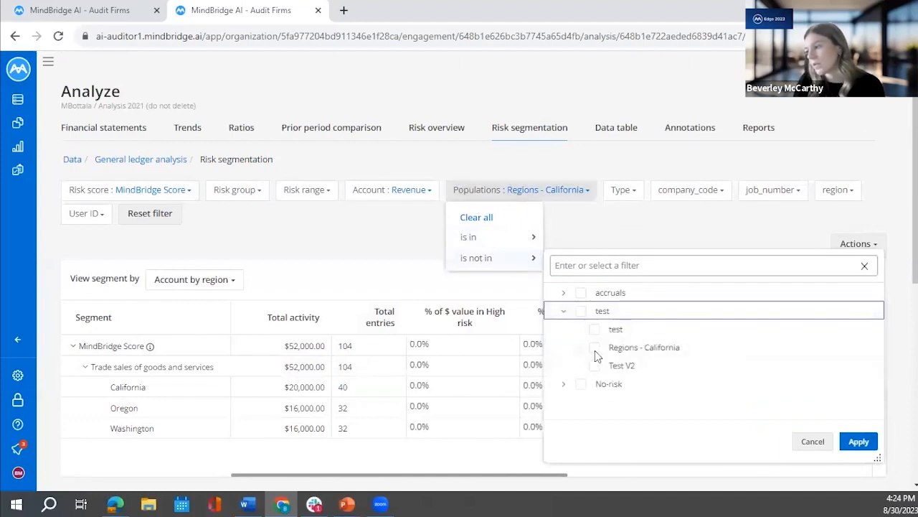
click(595, 348)
click(858, 444)
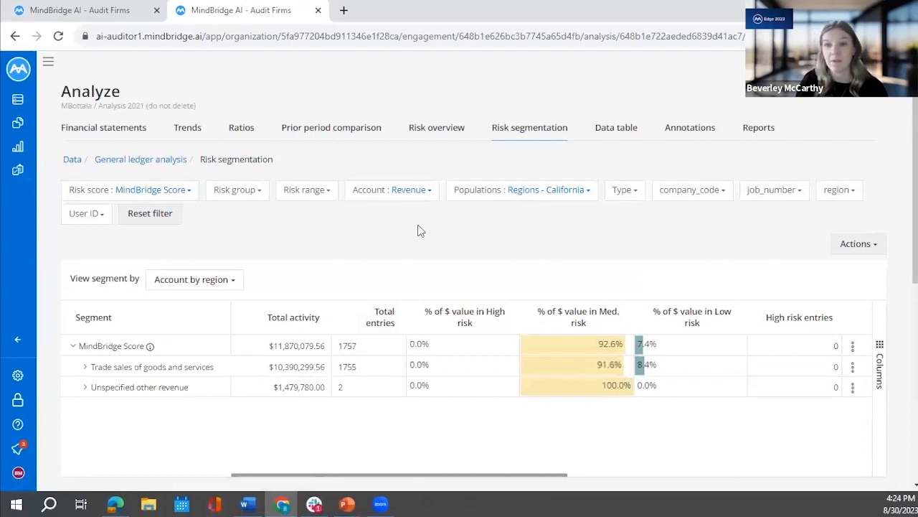
Step: Expand the Trade sales of goods and services row and examine its risk by region
scroll(373, 209, down, 1)
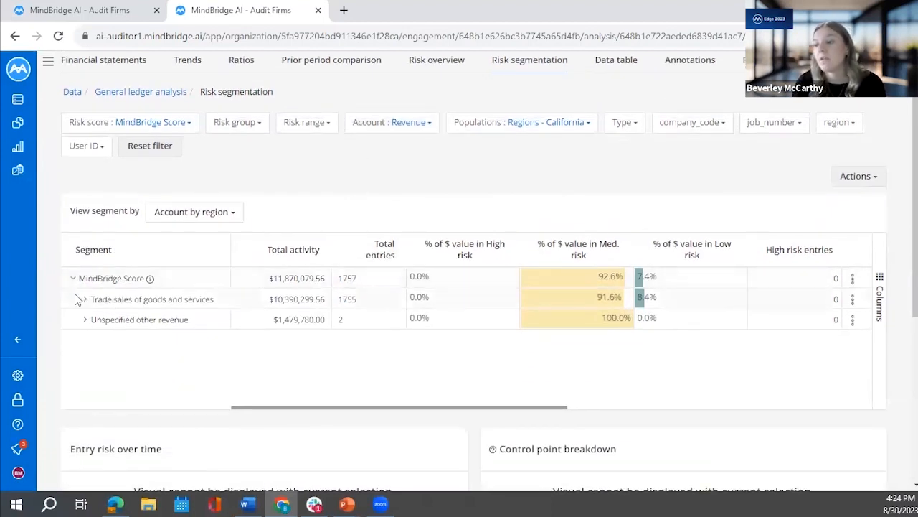
click(84, 299)
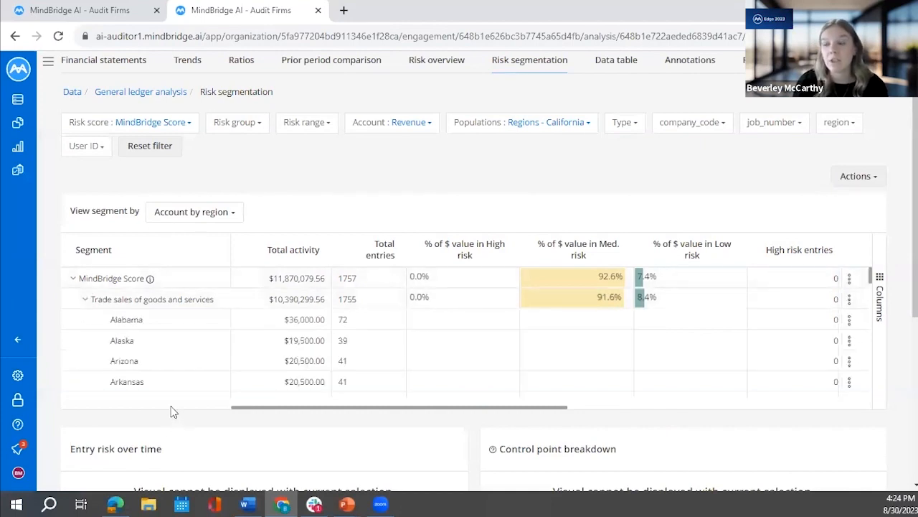
click(85, 299)
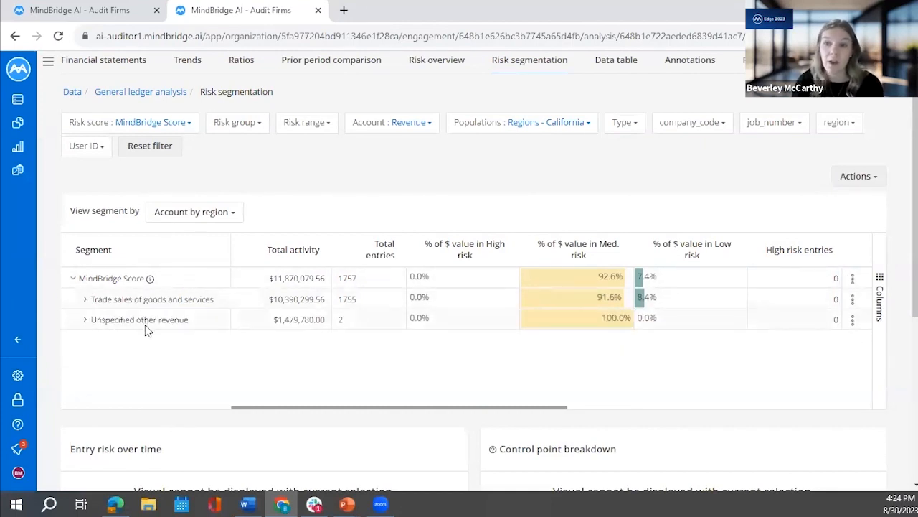
click(84, 300)
scroll(232, 317, down, 3)
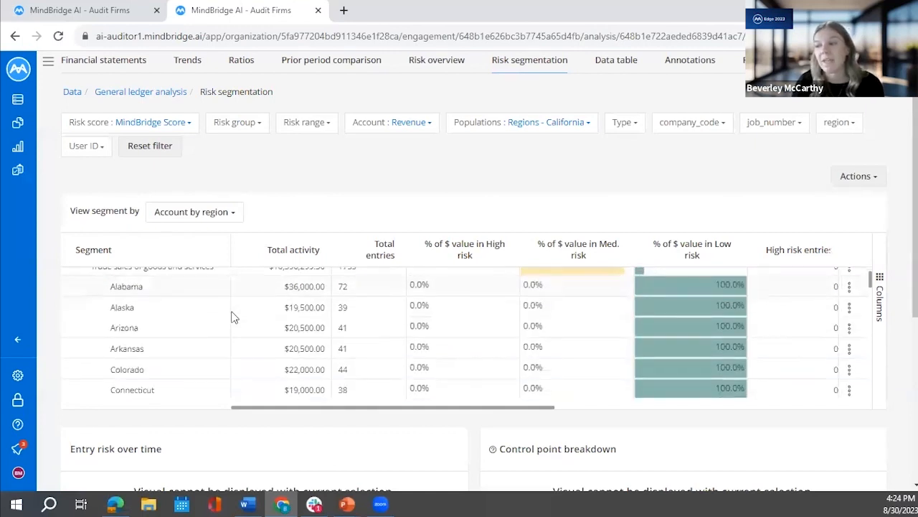
Step: Sort the segment by % of $ value in High risk and scan the regions under Trade sales of goods and services
click(475, 267)
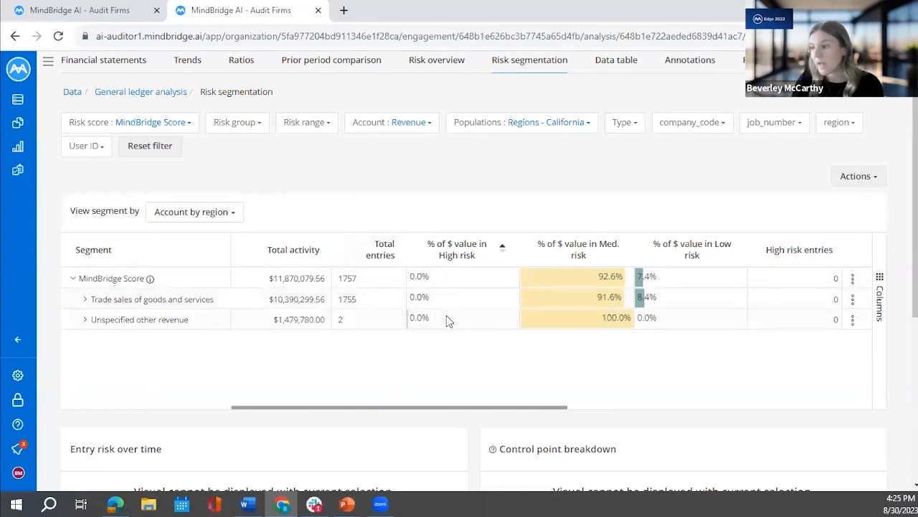
click(86, 300)
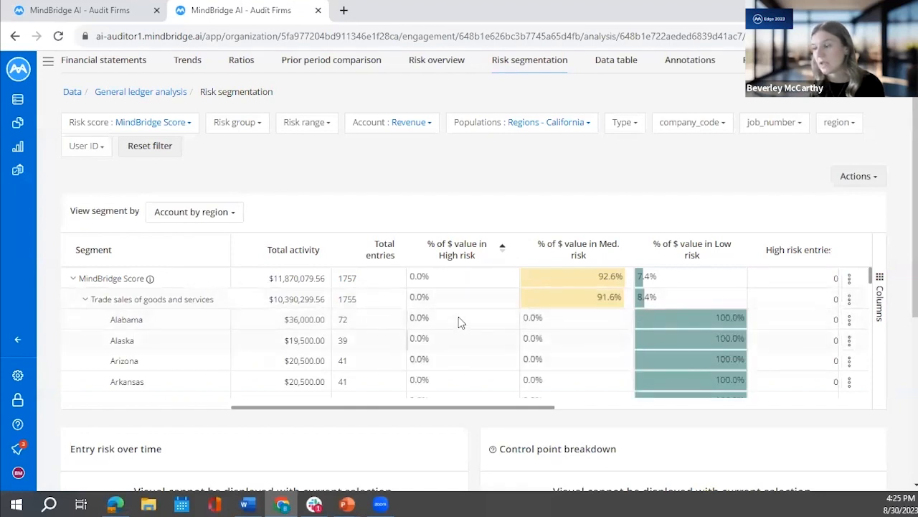
scroll(457, 319, down, 1)
scroll(459, 328, down, 1)
scroll(459, 328, down, 2)
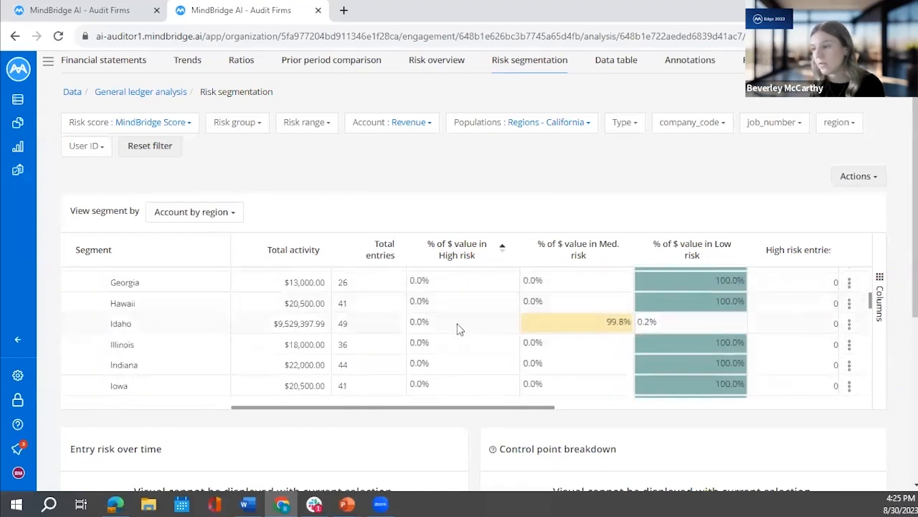
Step: Open the risk summary for the Idaho region
click(459, 325)
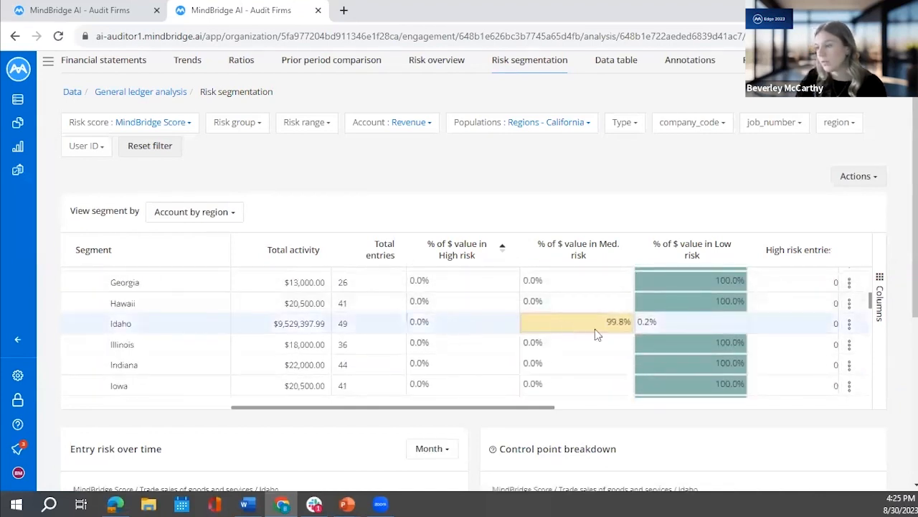
click(850, 324)
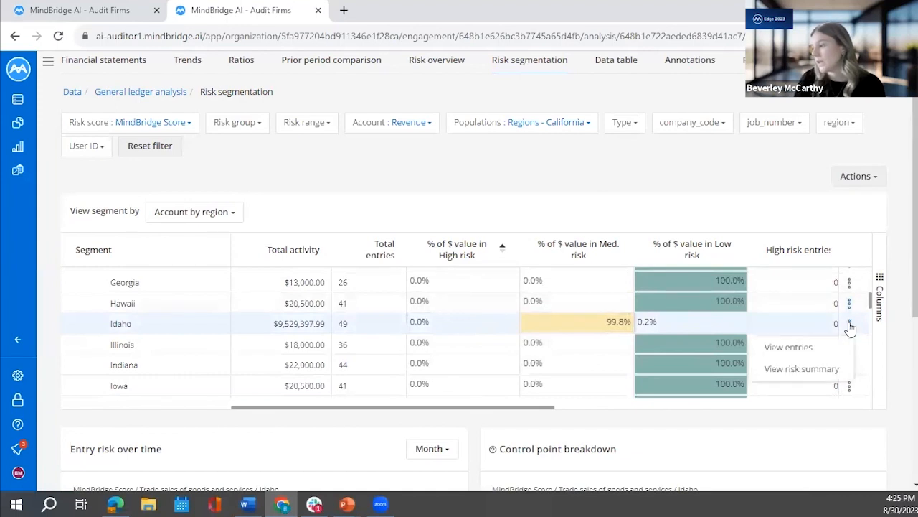
click(831, 370)
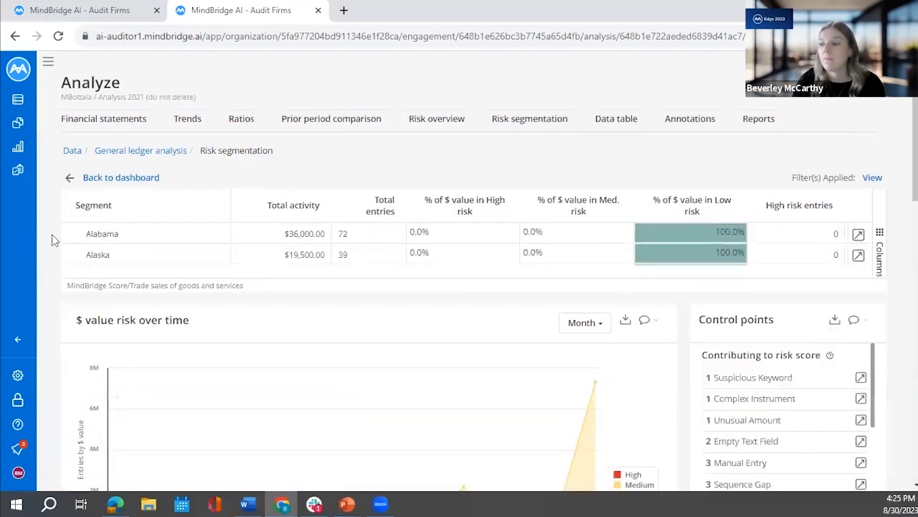
Step: Narrow the $ value risk over time chart to Aug–Dec 2021 and review the Risk by company_code chart
scroll(51, 234, down, 3)
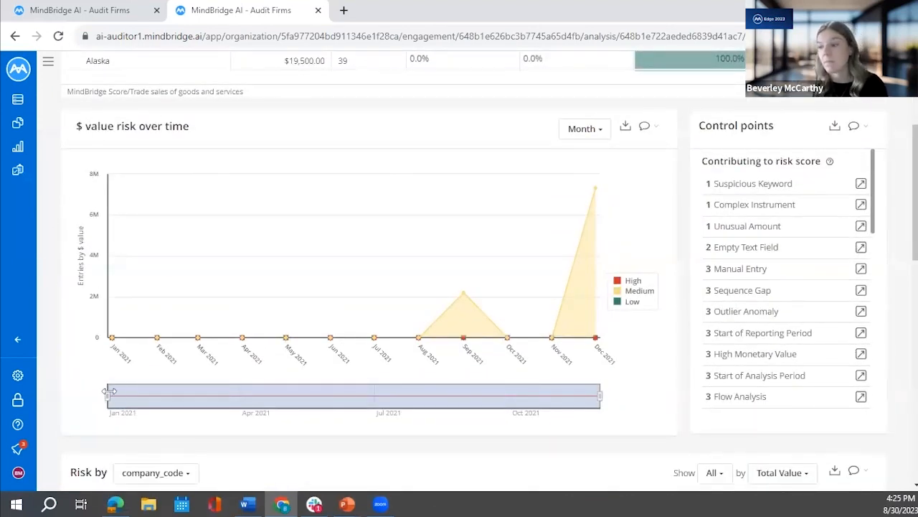
drag(111, 391, 423, 392)
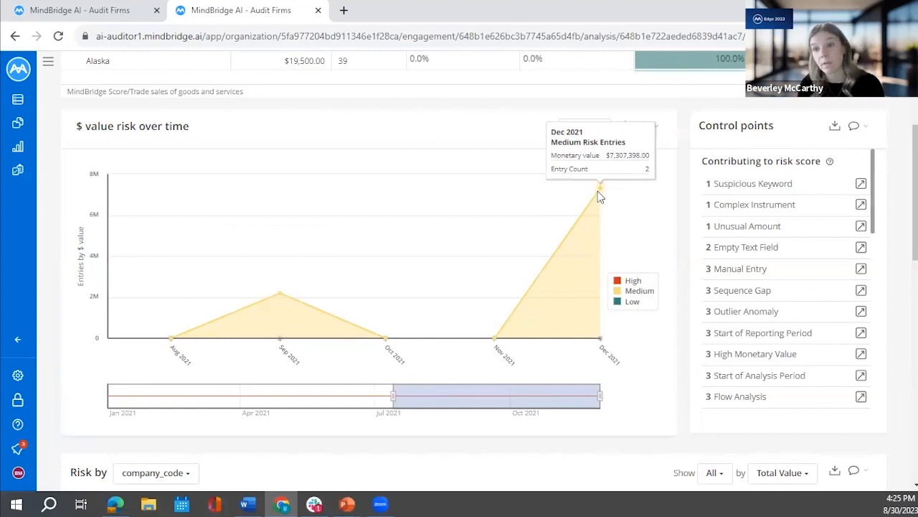
scroll(610, 201, down, 6)
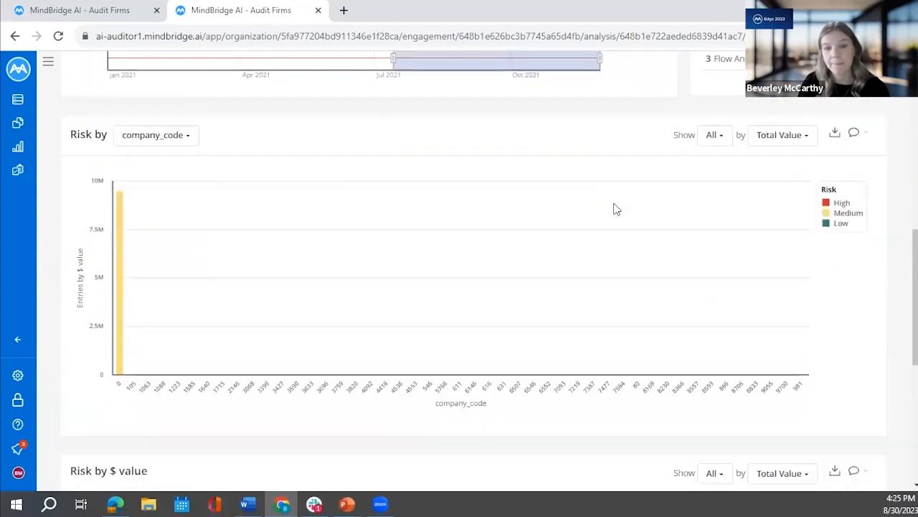
scroll(615, 208, down, 1)
scroll(614, 208, up, 2)
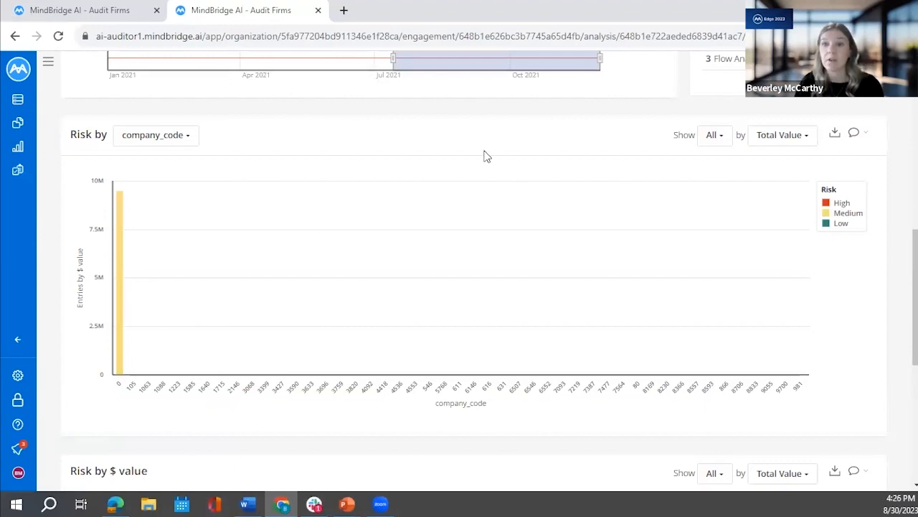
scroll(482, 158, up, 10)
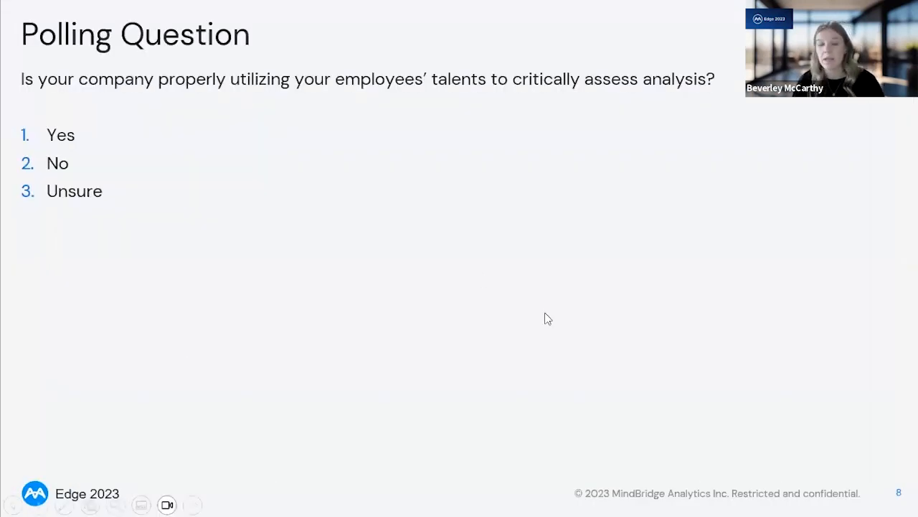
key(Right)
key(Right)
key(Right)
key(Right)
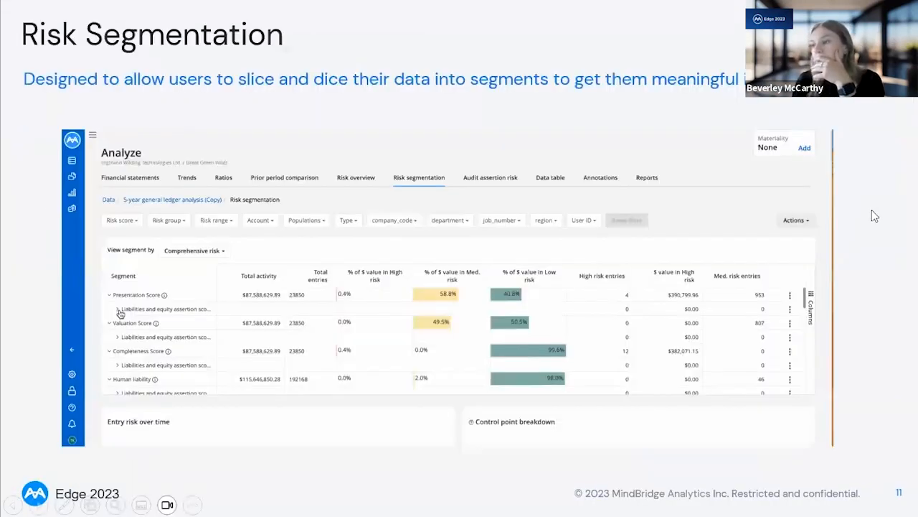
key(Right)
key(Right)
key(Right)
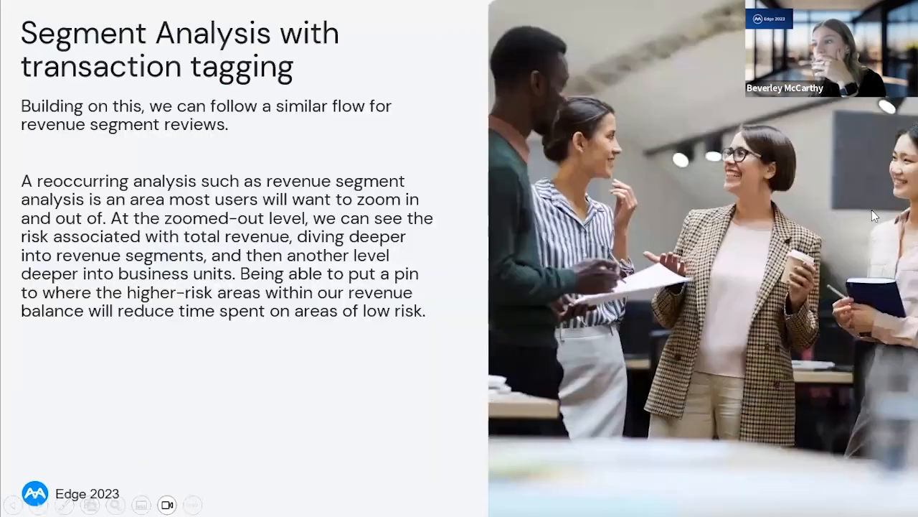
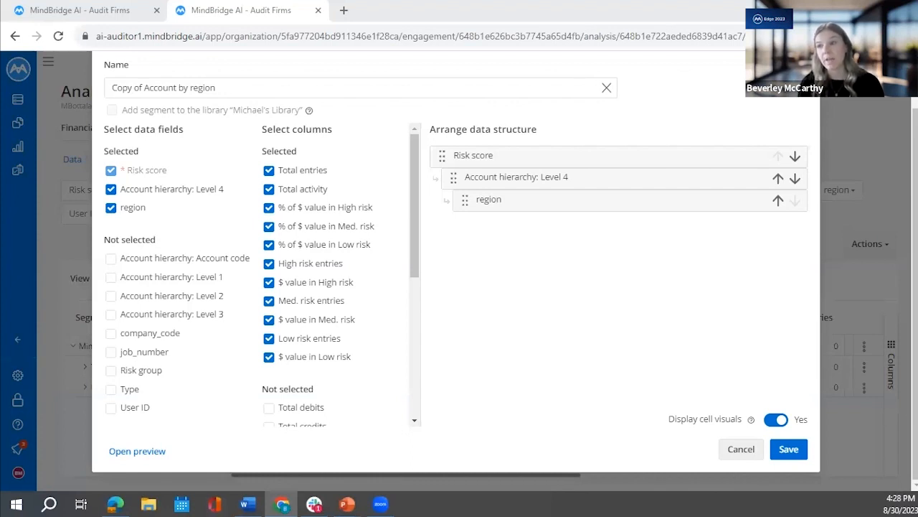
Step: Cancel the copied segment and check the choices offered by the Account and company_code filters without changing them
click(740, 449)
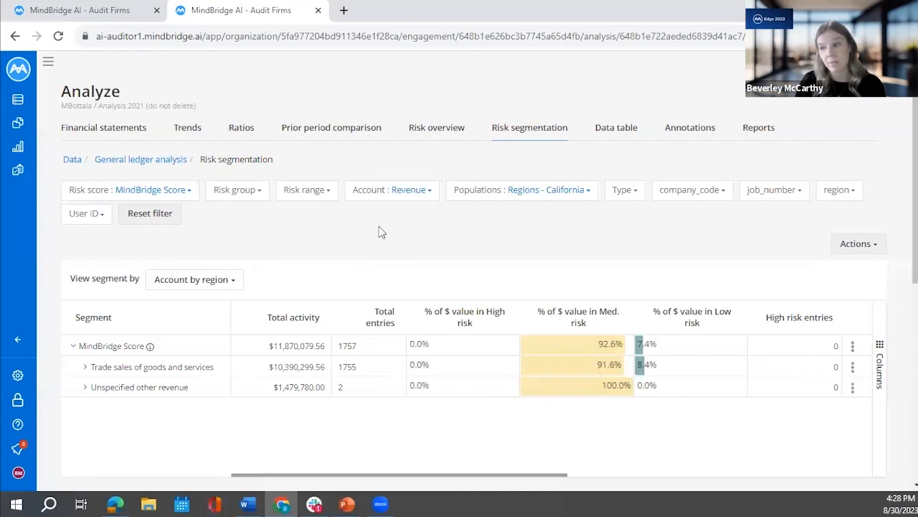
click(393, 191)
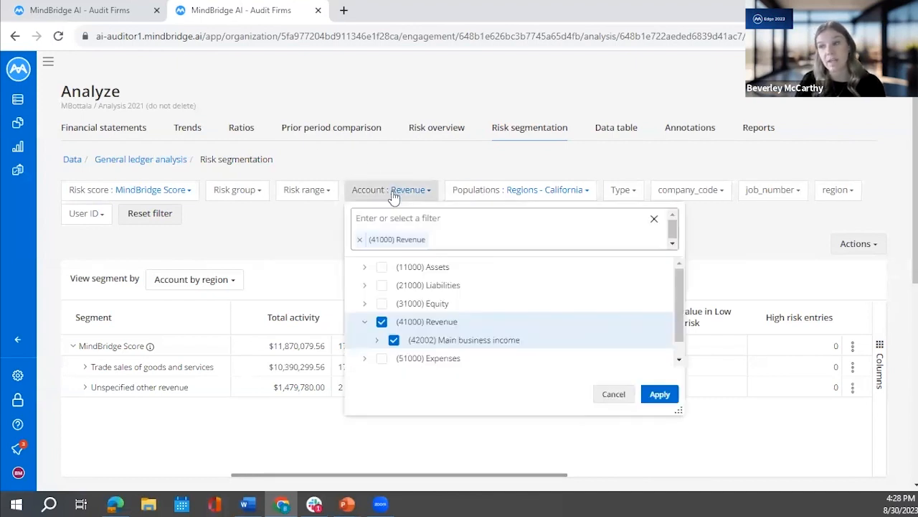
click(283, 231)
click(716, 191)
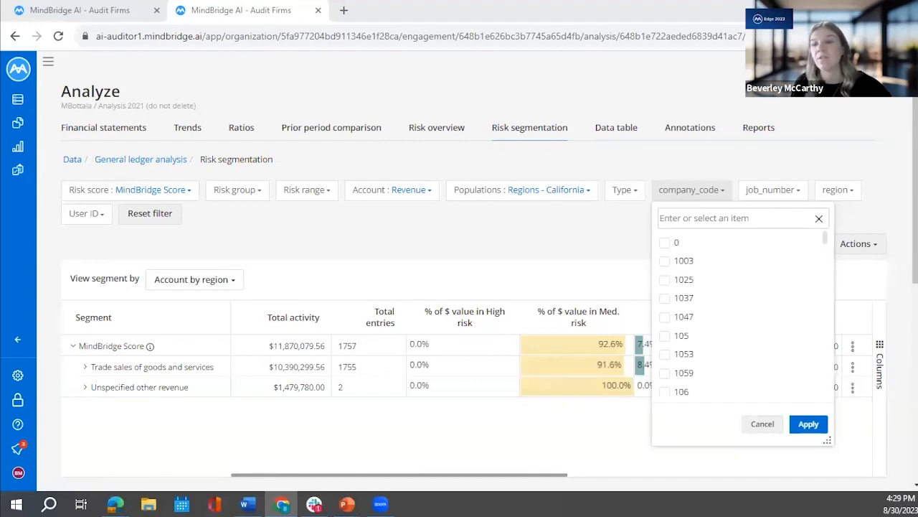
click(818, 219)
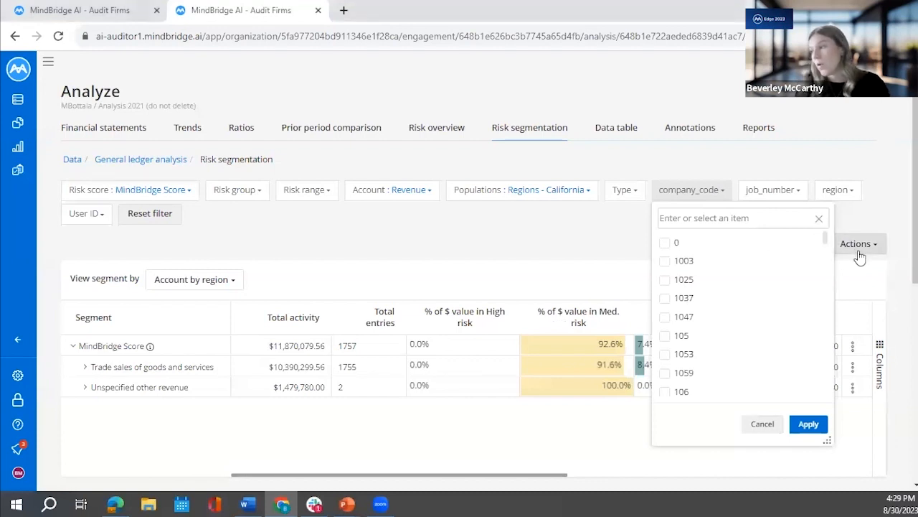
click(225, 253)
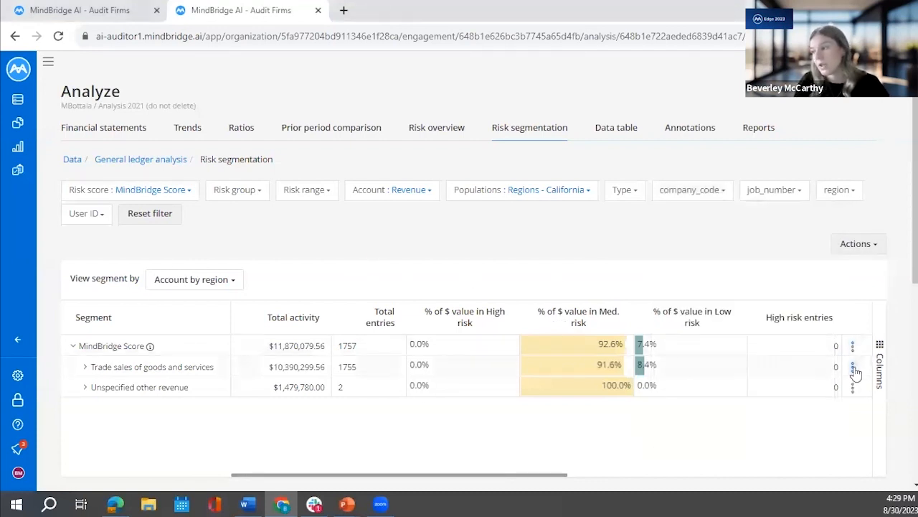
Step: View the entries behind the Trade sales of goods and services row in the data table
click(853, 367)
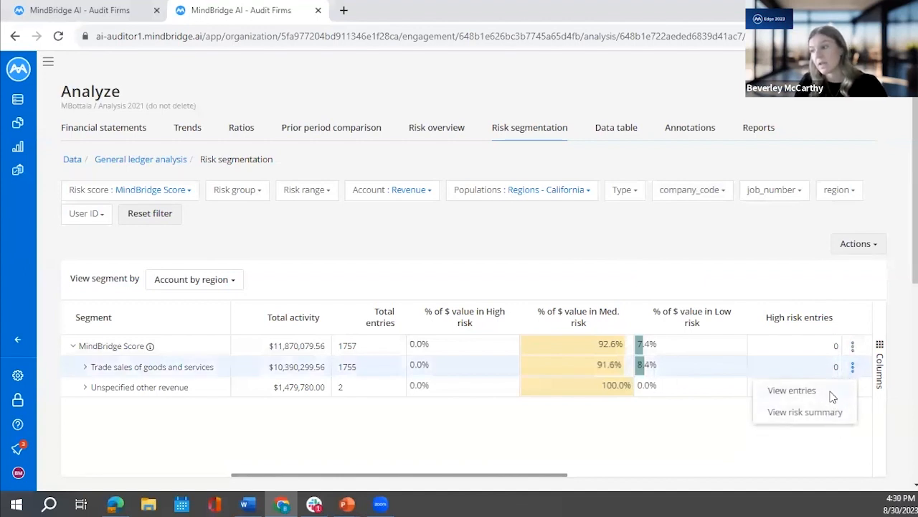
click(792, 391)
click(610, 228)
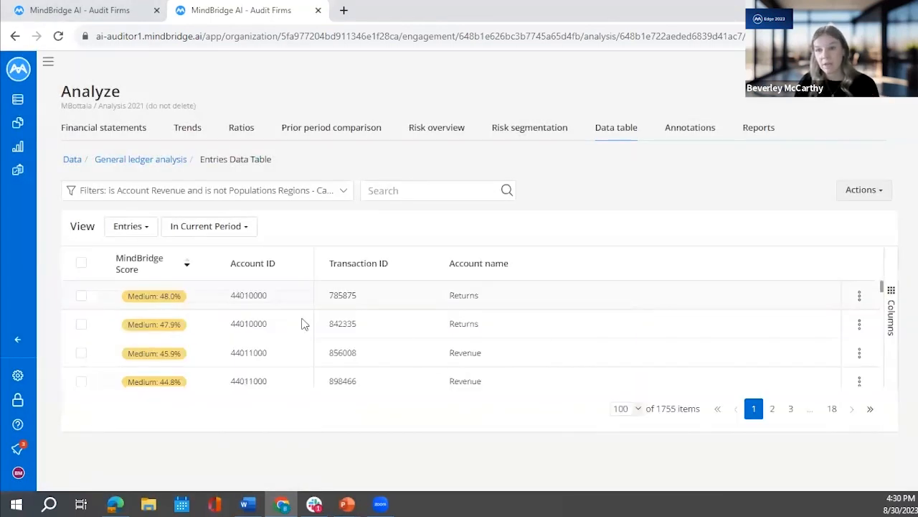
Step: Select all entries on the first page and check the actions available for the table and for the selection
click(83, 263)
click(878, 191)
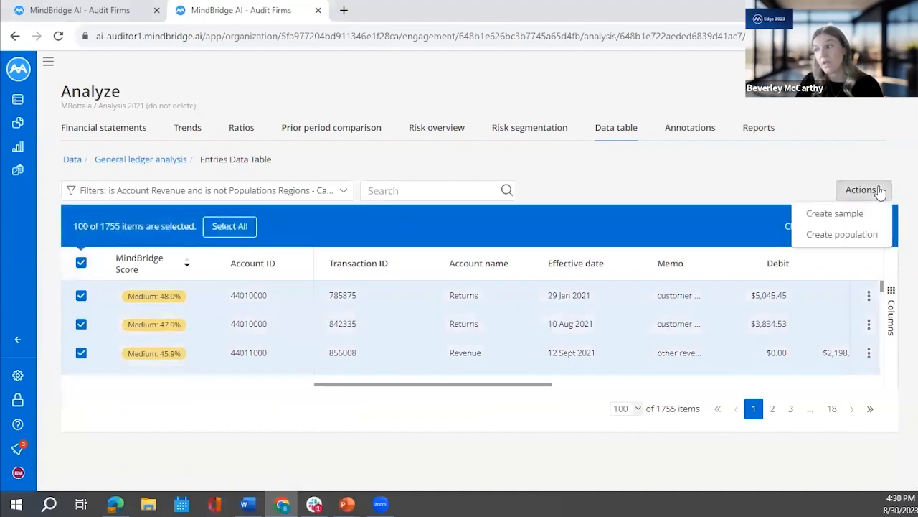
click(747, 232)
click(880, 233)
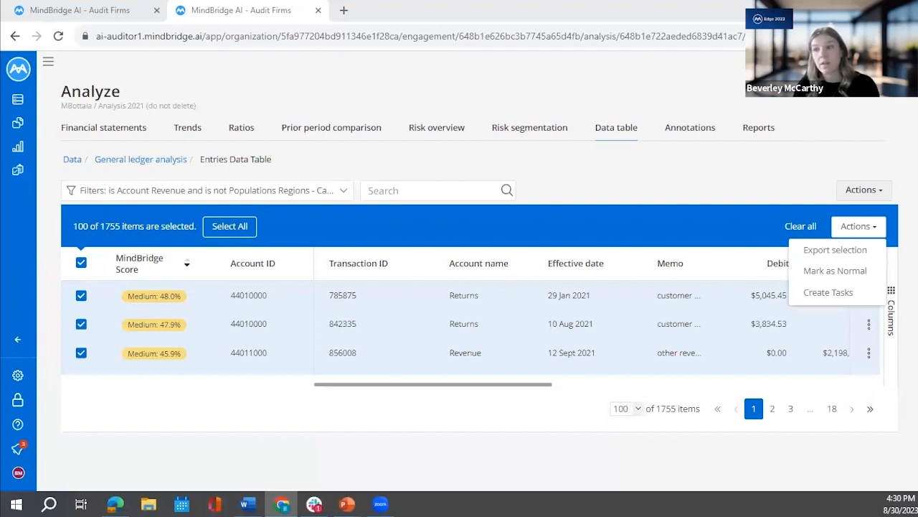
Step: Open the Risk overview of the general ledger analysis
click(458, 132)
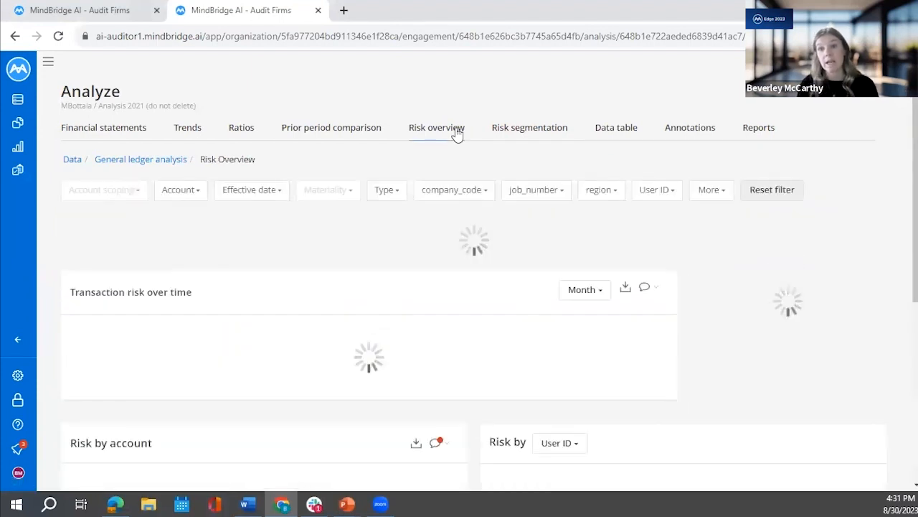